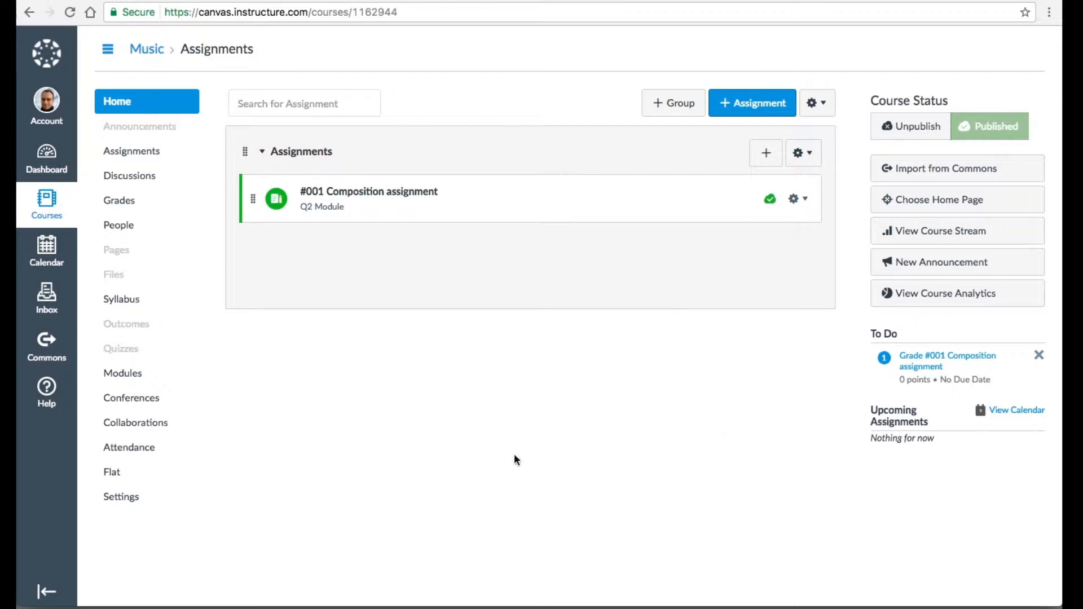
- View the external app configurations in the Music course settings, and launch Flat from the course navigation
click(181, 502)
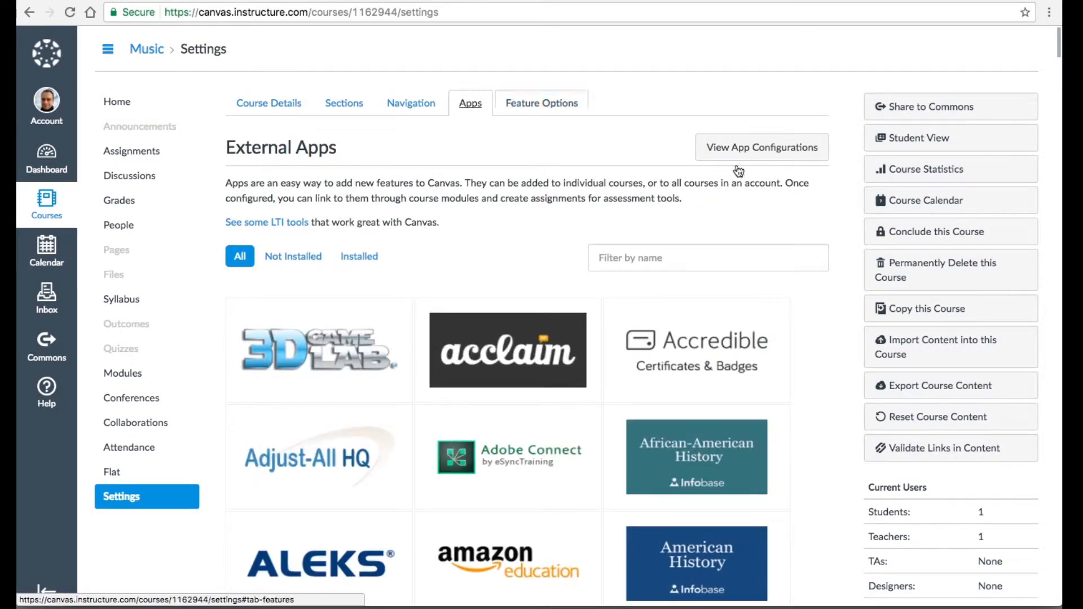
click(750, 146)
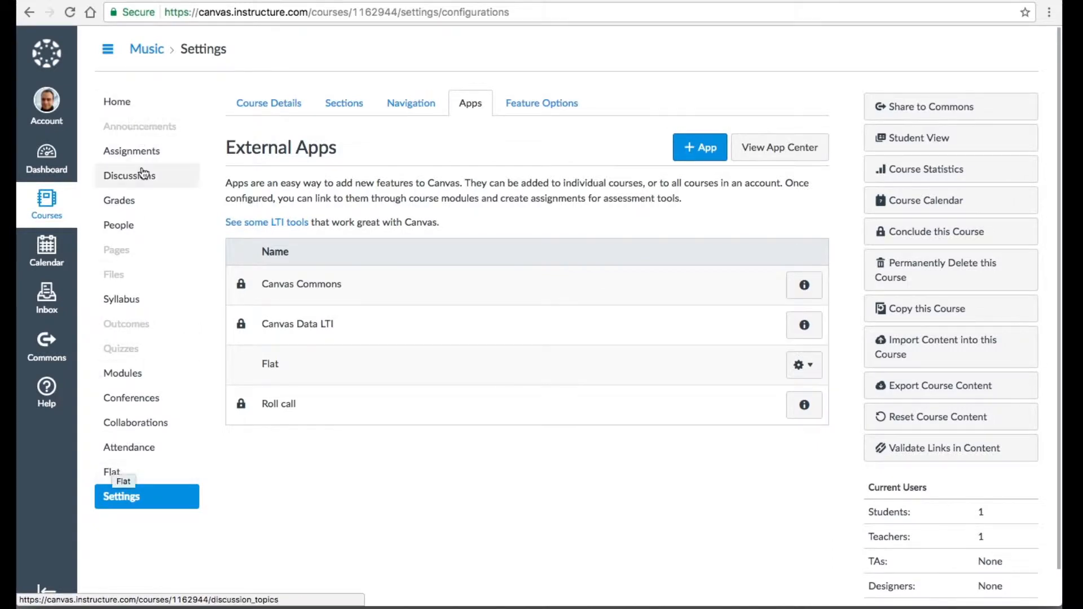
click(143, 477)
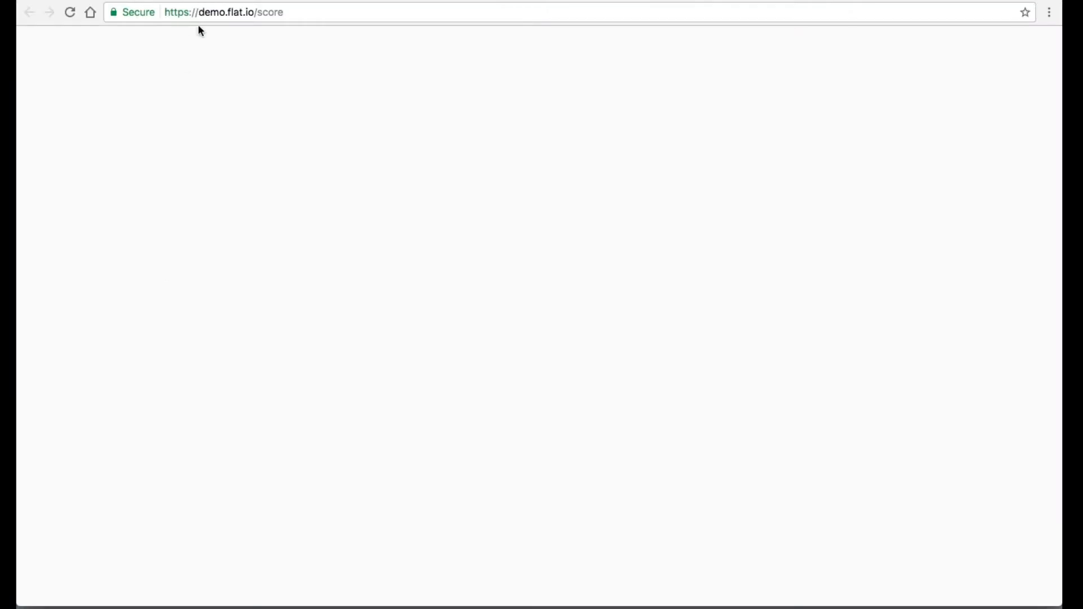
drag(198, 12, 255, 12)
click(369, 92)
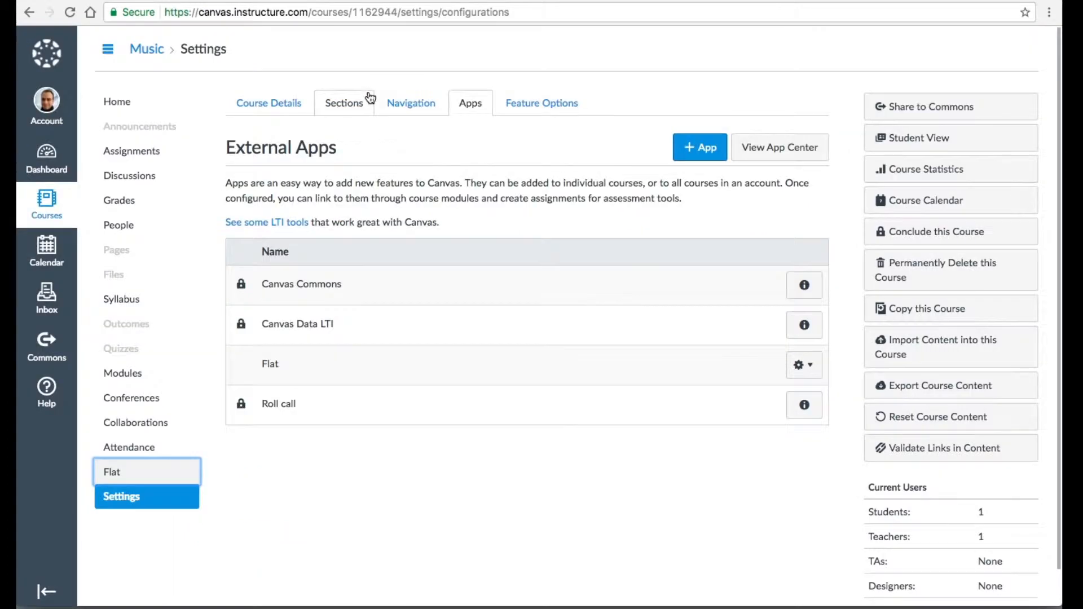
- Add the Flat score "First score with Flat" to the Q2 module as an External Tool item and publish it
click(144, 375)
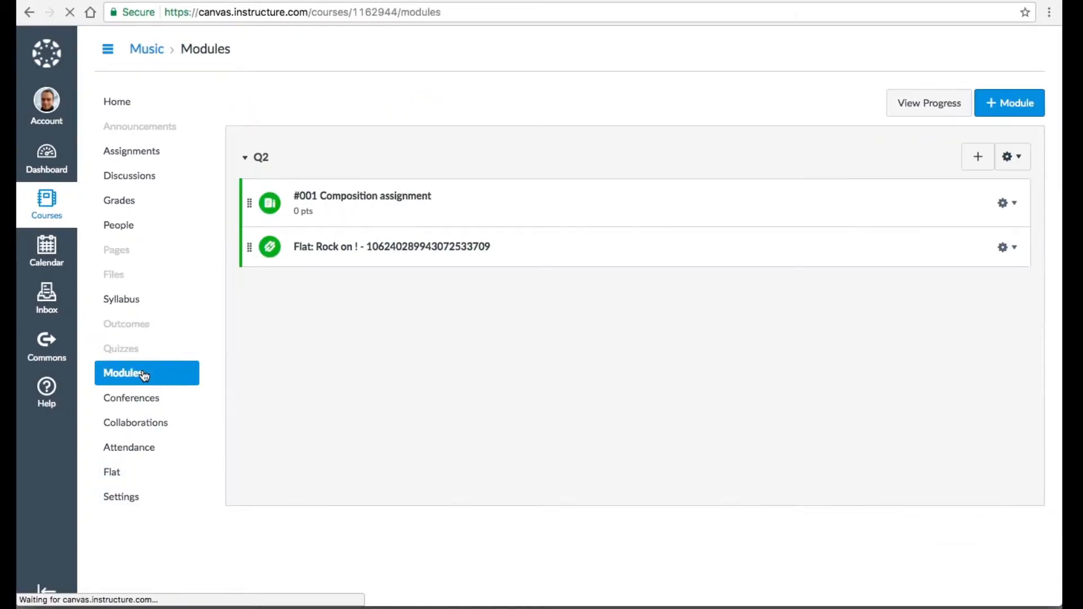
click(971, 160)
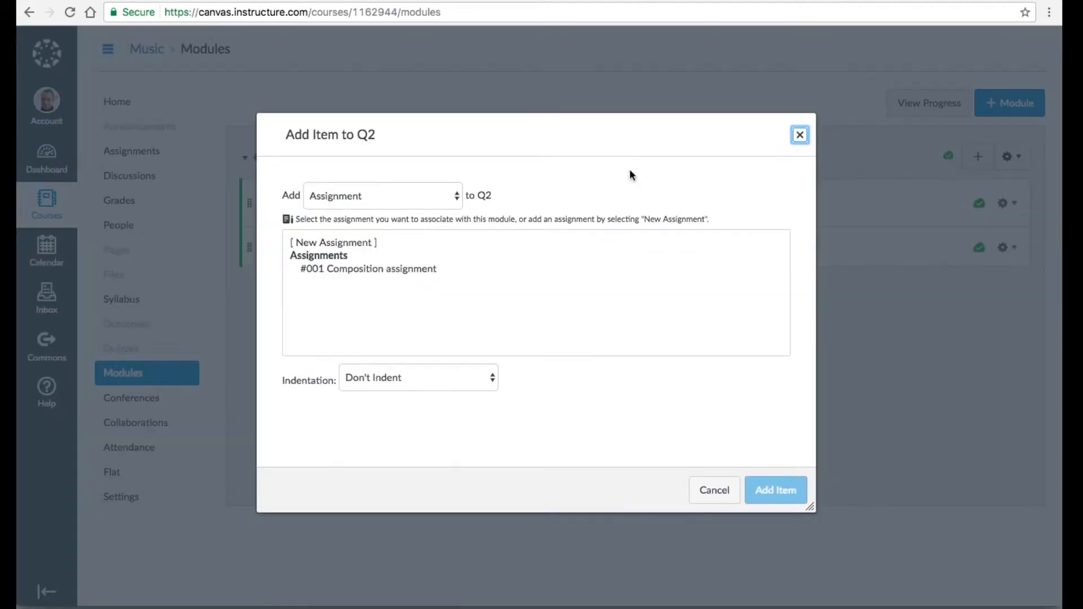
click(344, 190)
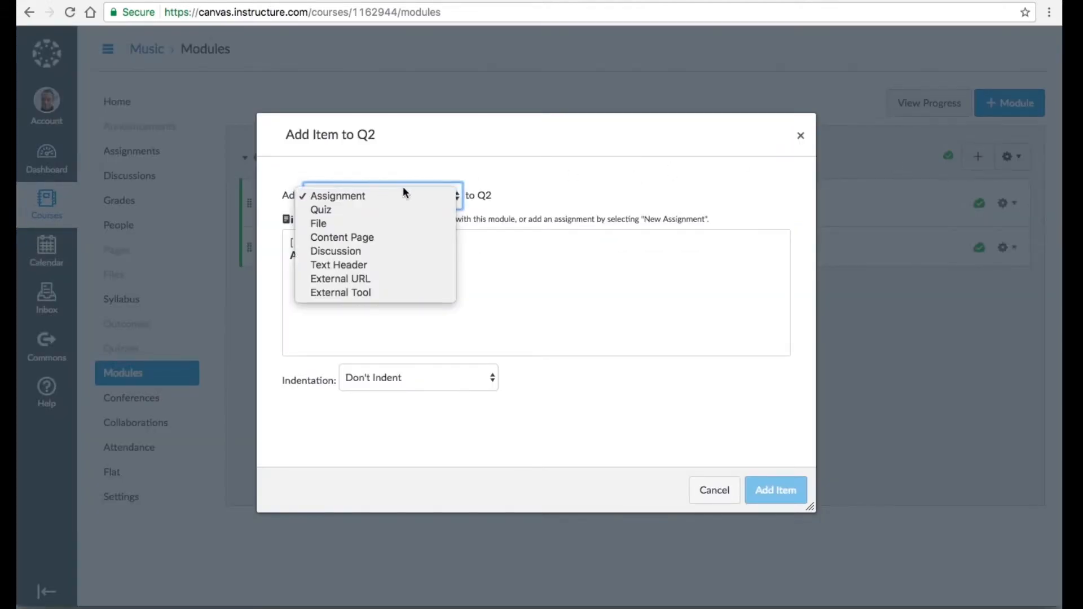
click(391, 291)
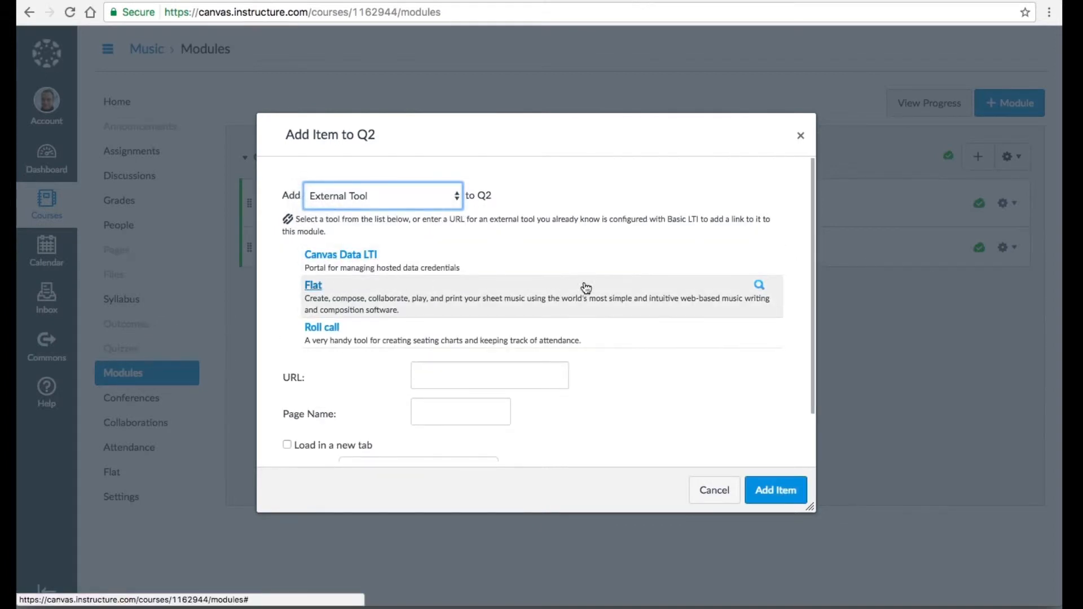
click(483, 290)
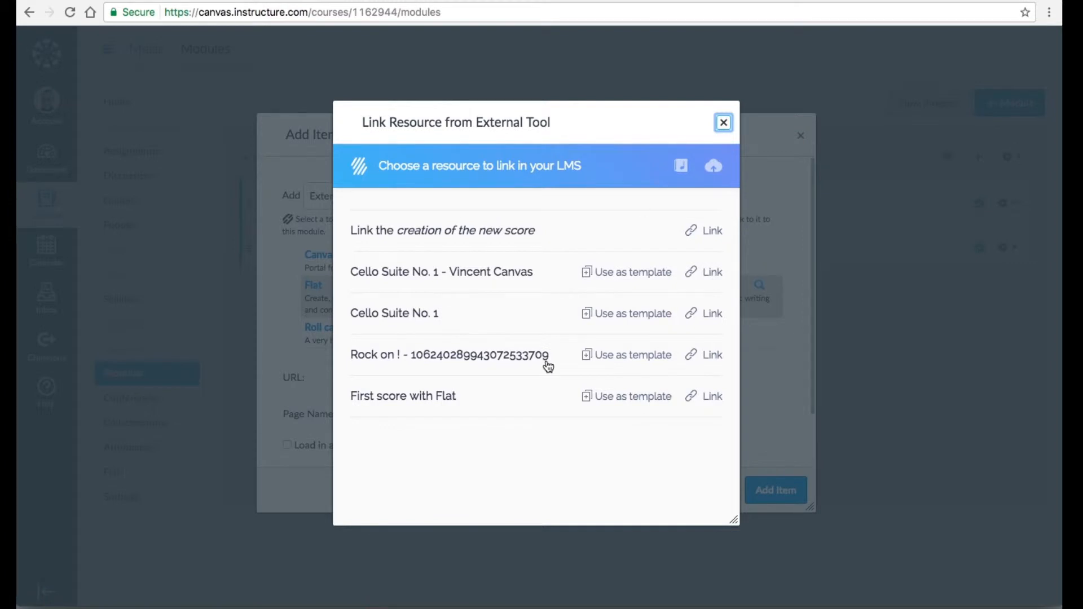
click(712, 399)
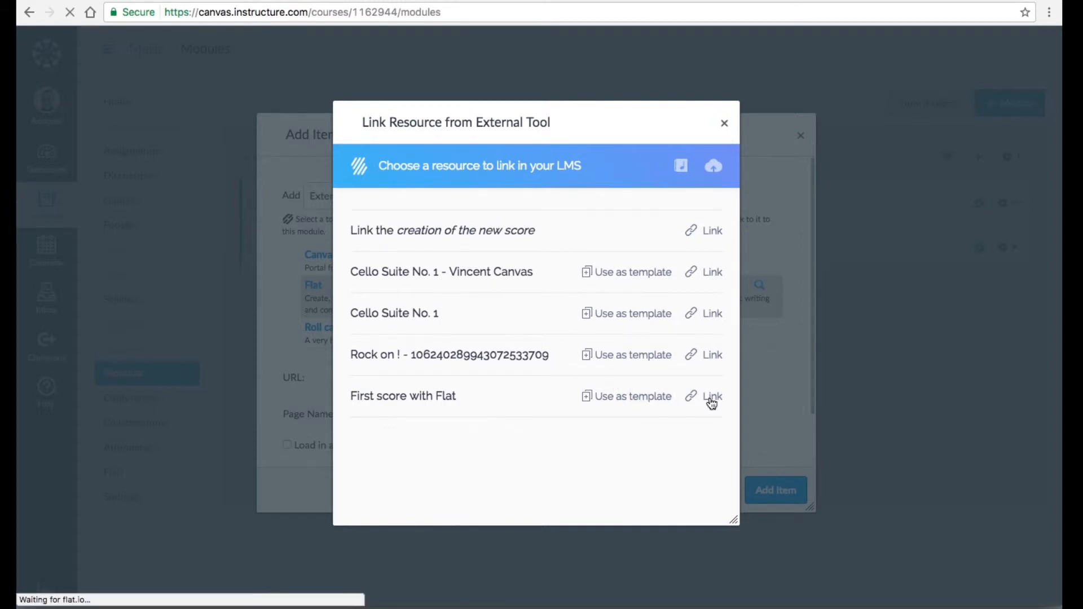
scroll(653, 398, down, 2)
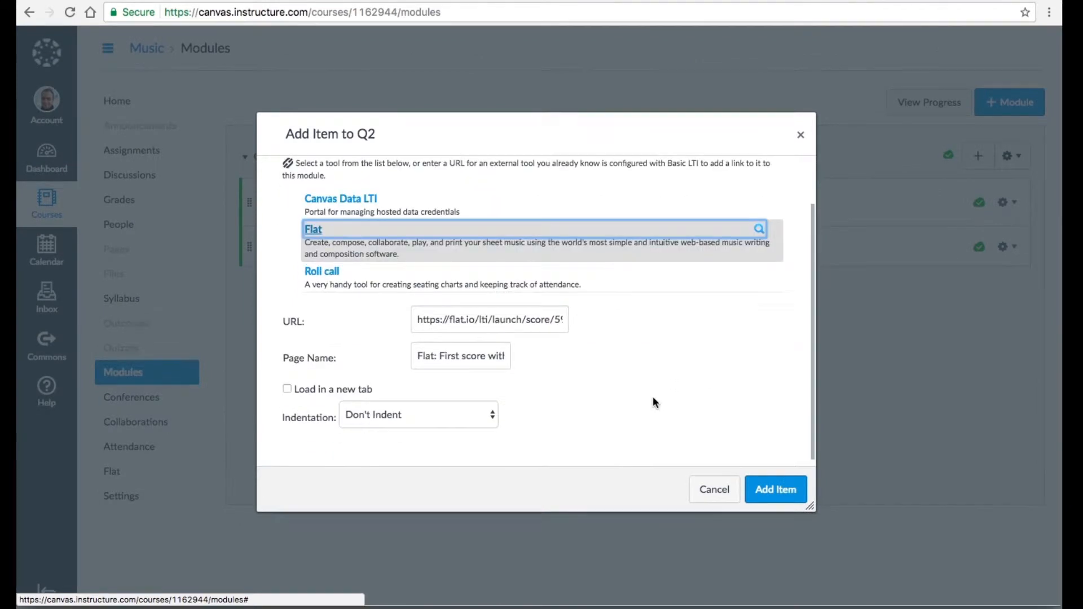
click(784, 495)
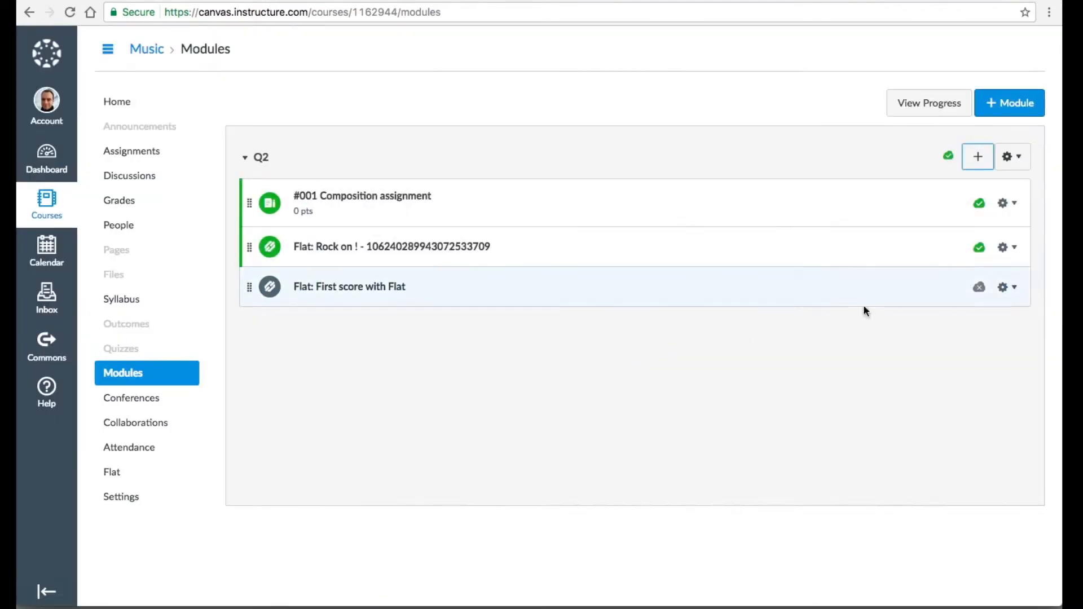
click(980, 290)
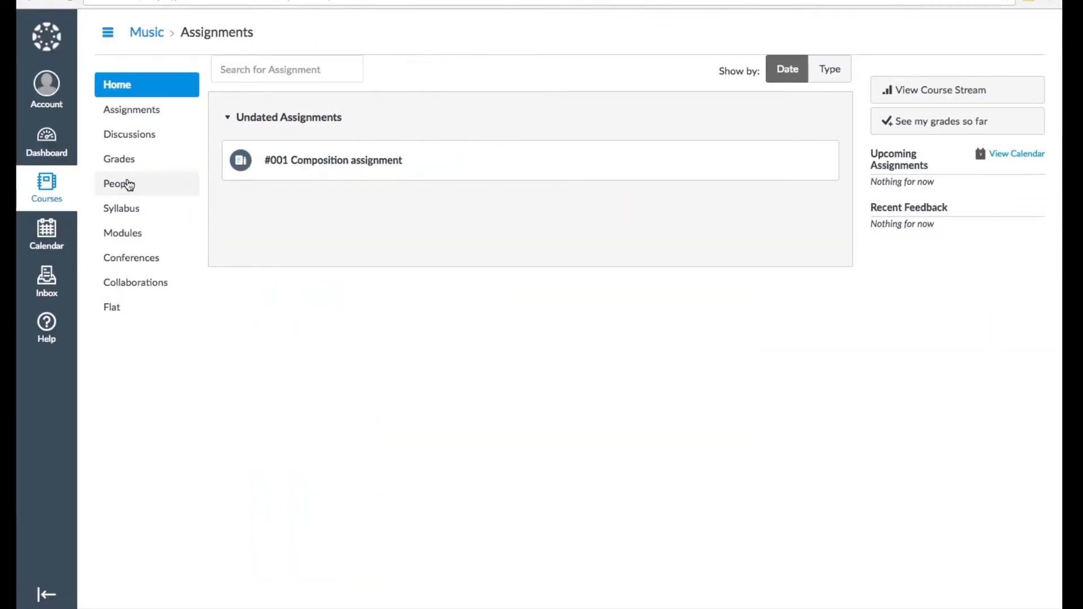
- In the student's view of the course, open "Flat: First score with Flat" from the Q2 module
click(125, 234)
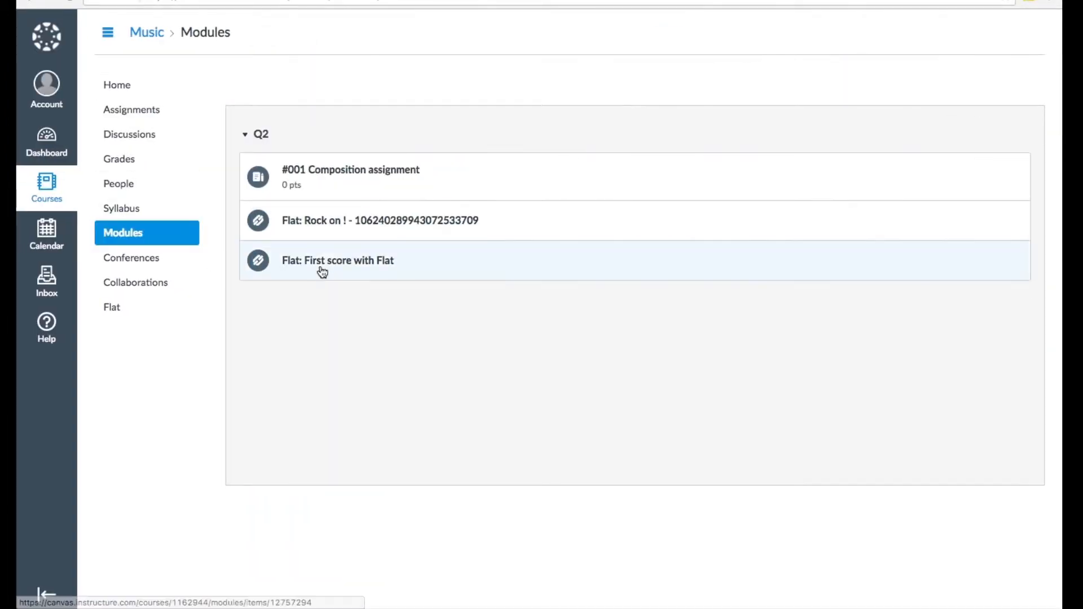
click(322, 265)
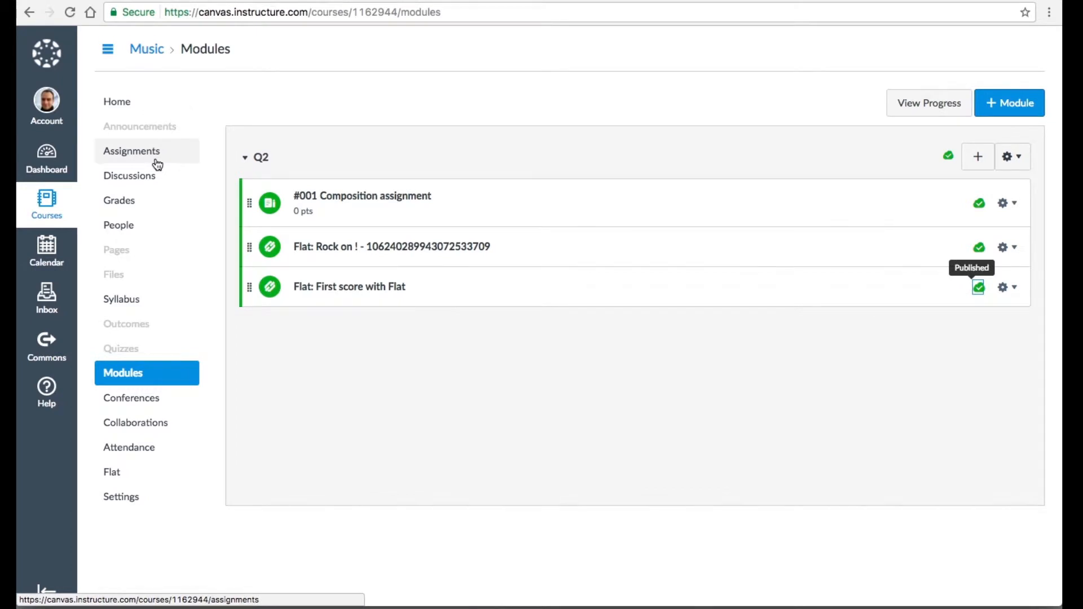
- Create a new assignment named "Cello Suite" with the description "Listen and study this suite for cello, then write your own variation."
click(157, 162)
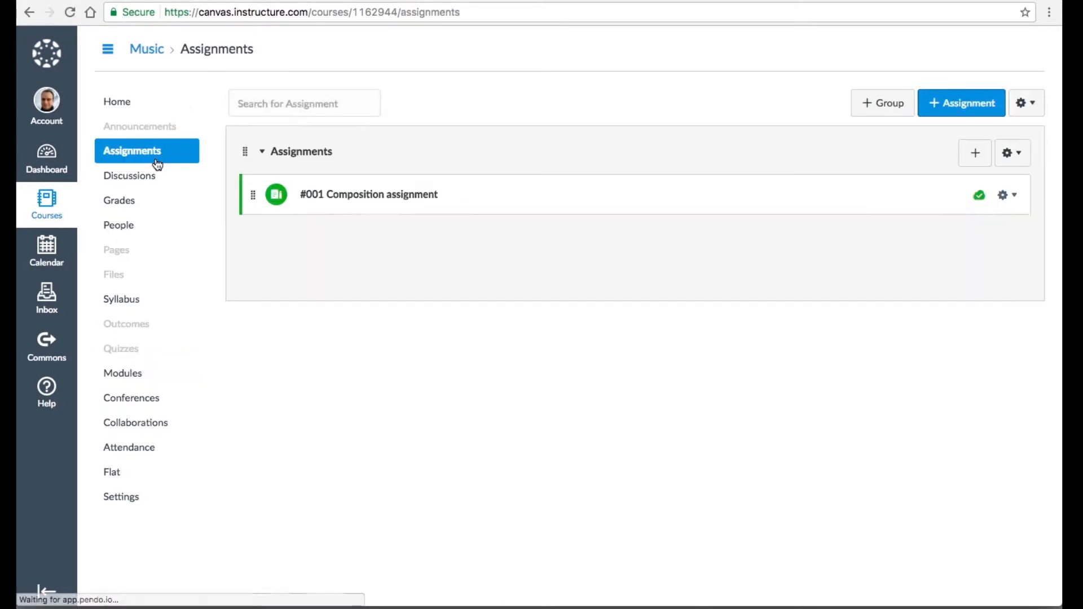
click(948, 114)
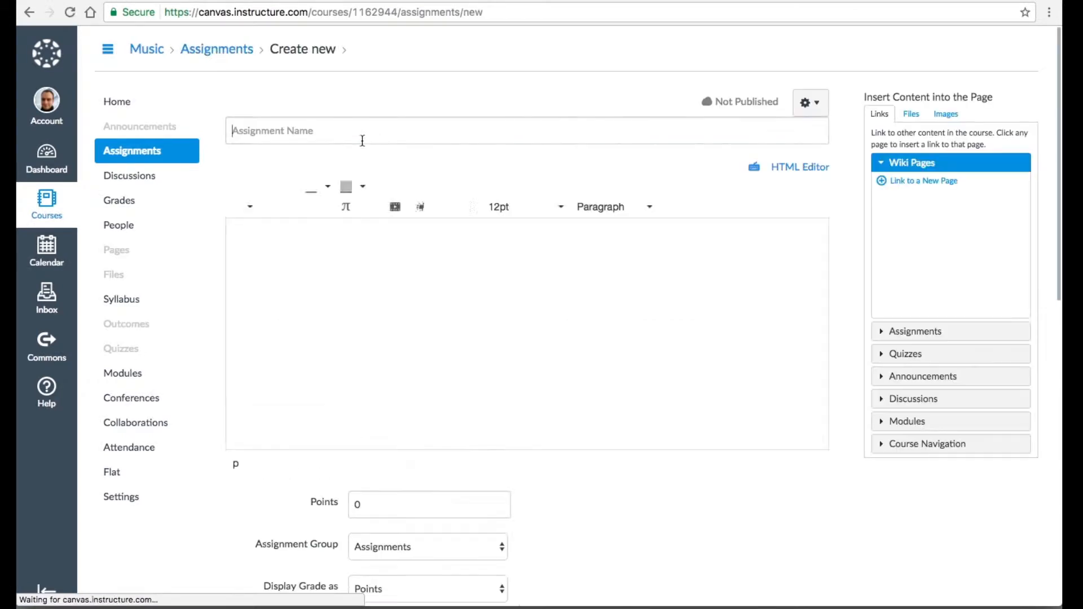
text(Cello Suite)
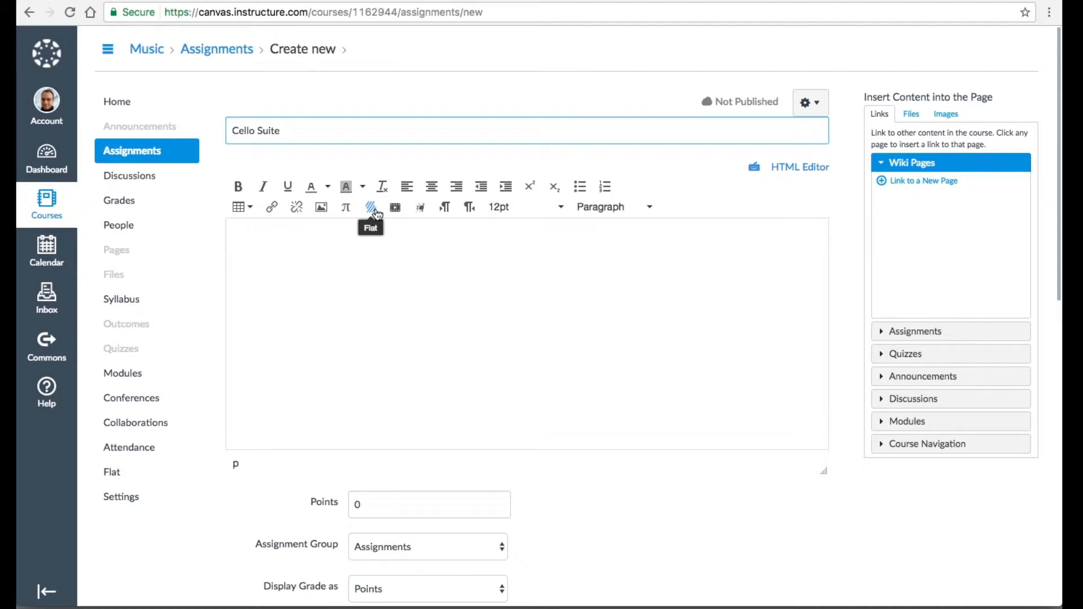
click(335, 229)
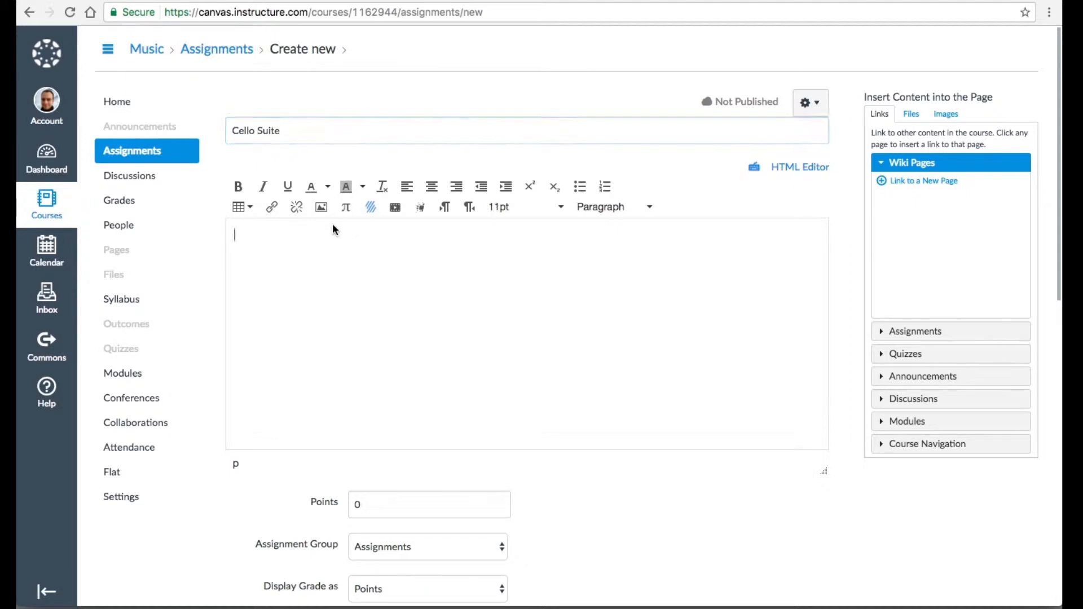
text(Listen and study this suite f)
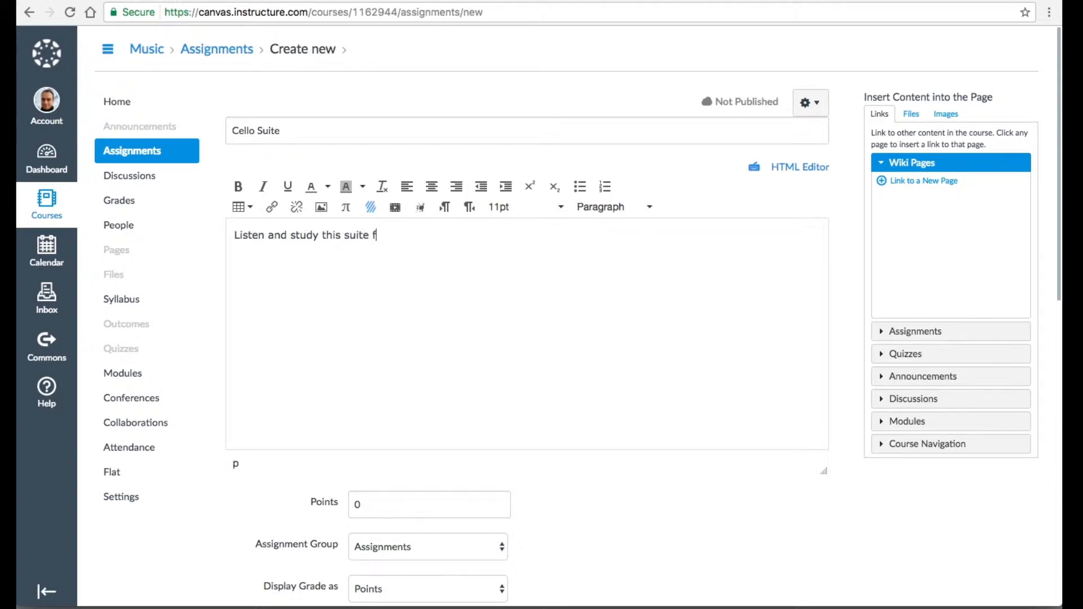
text(or cello, then write yu)
key(BackSpace)
key(BackSpace)
text(our own variation.)
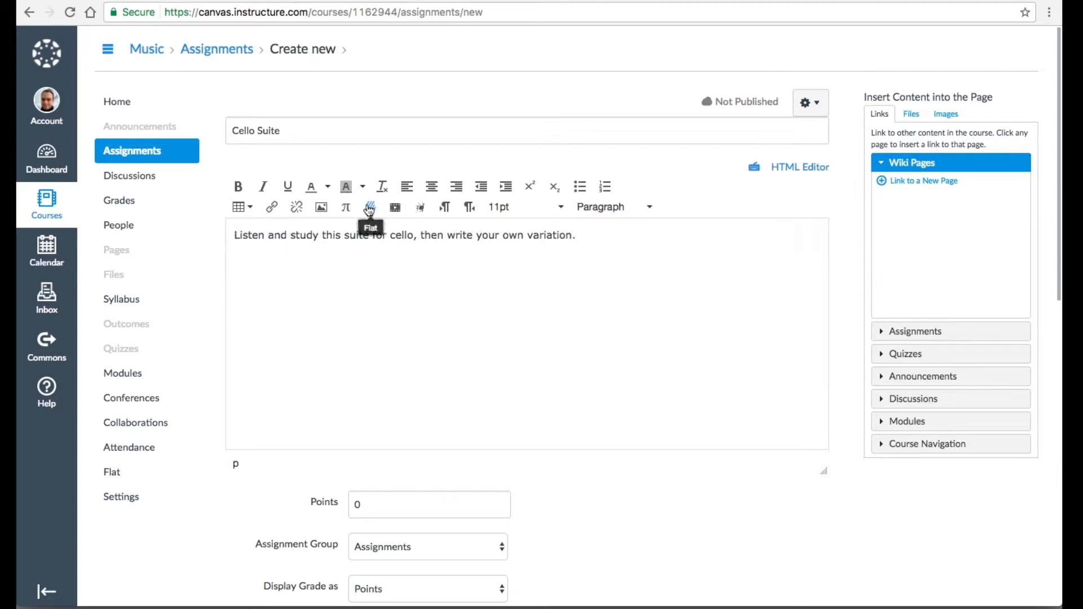
- Embed the Flat score "Cello Suite No. 1" in the assignment description
click(371, 207)
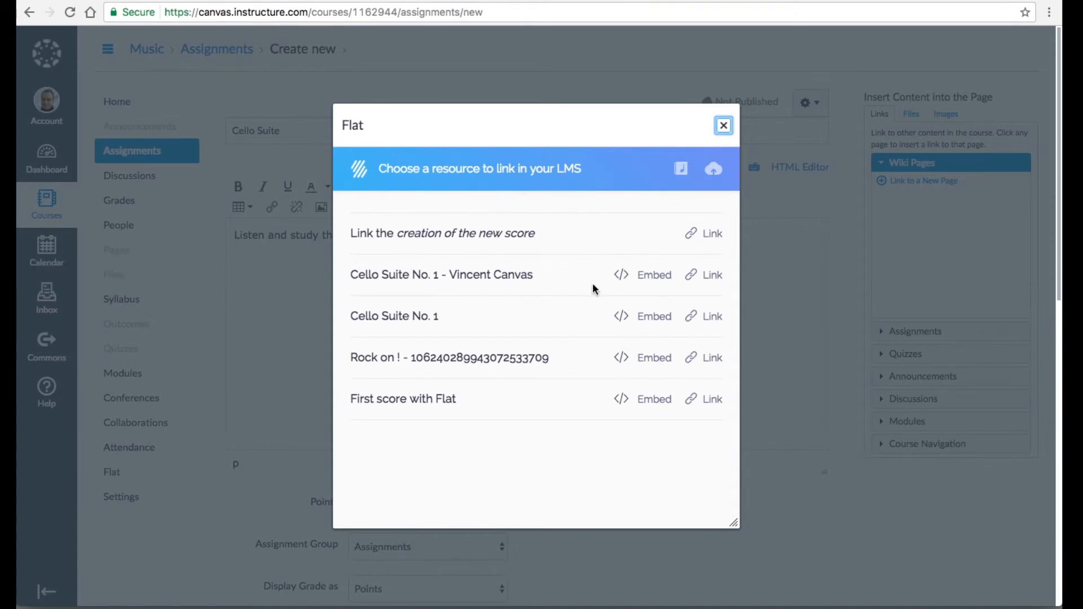
click(649, 317)
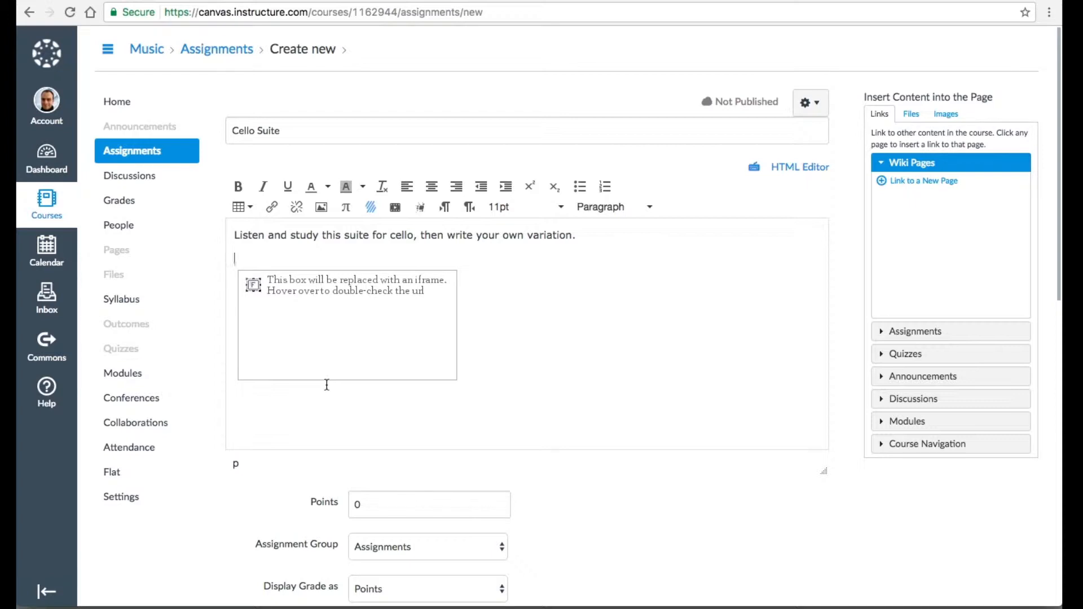
- Set the assignment's submission type to Online, accepting File Uploads and Website URL entries
scroll(339, 384, down, 1)
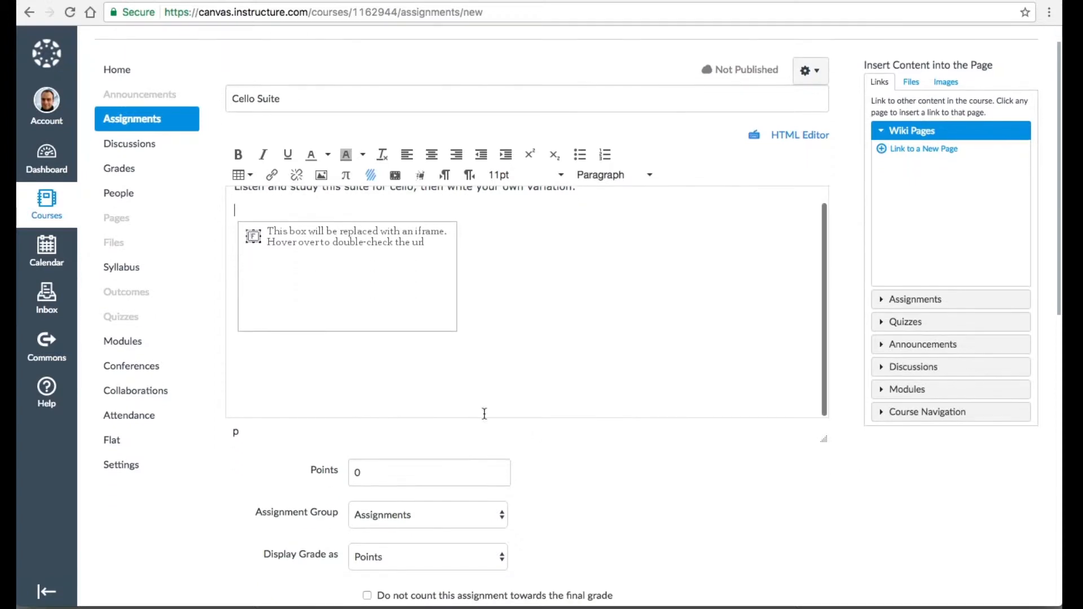
scroll(658, 459, down, 5)
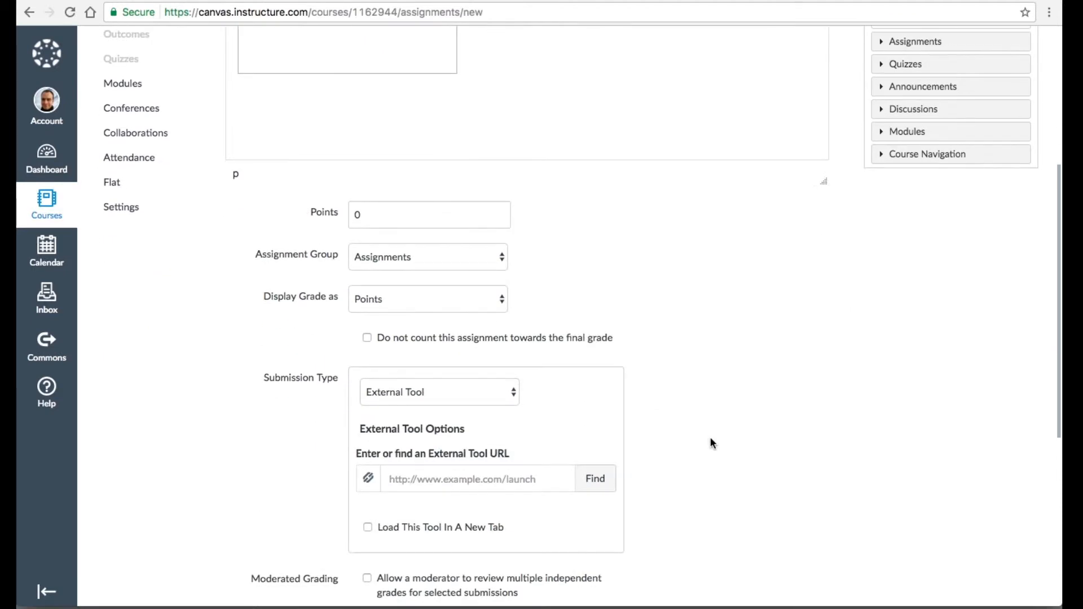
scroll(663, 191, up, 3)
drag(422, 79, 569, 75)
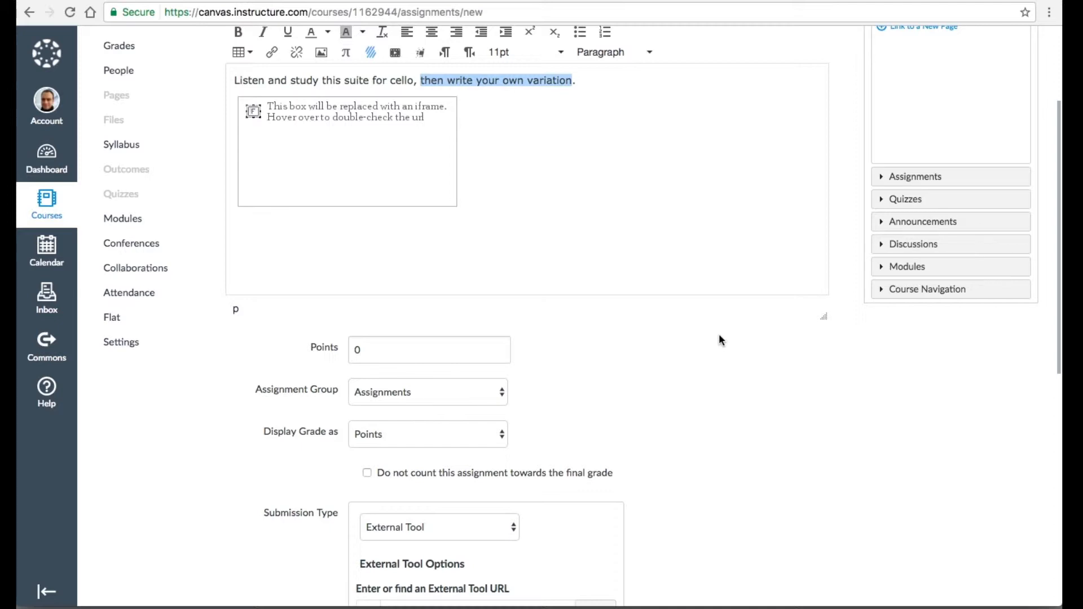
scroll(720, 337, down, 5)
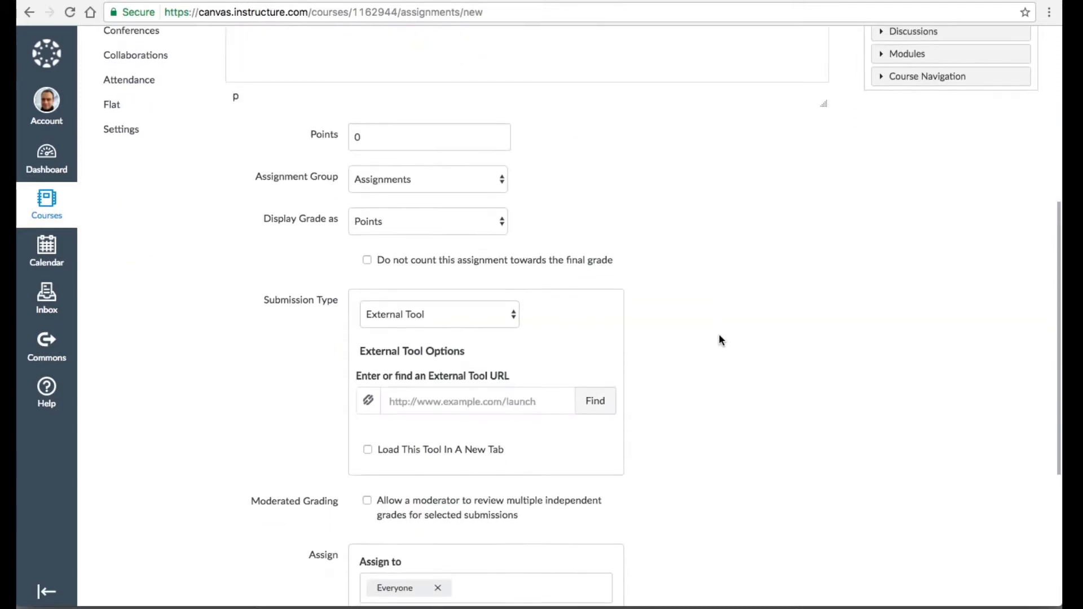
click(462, 323)
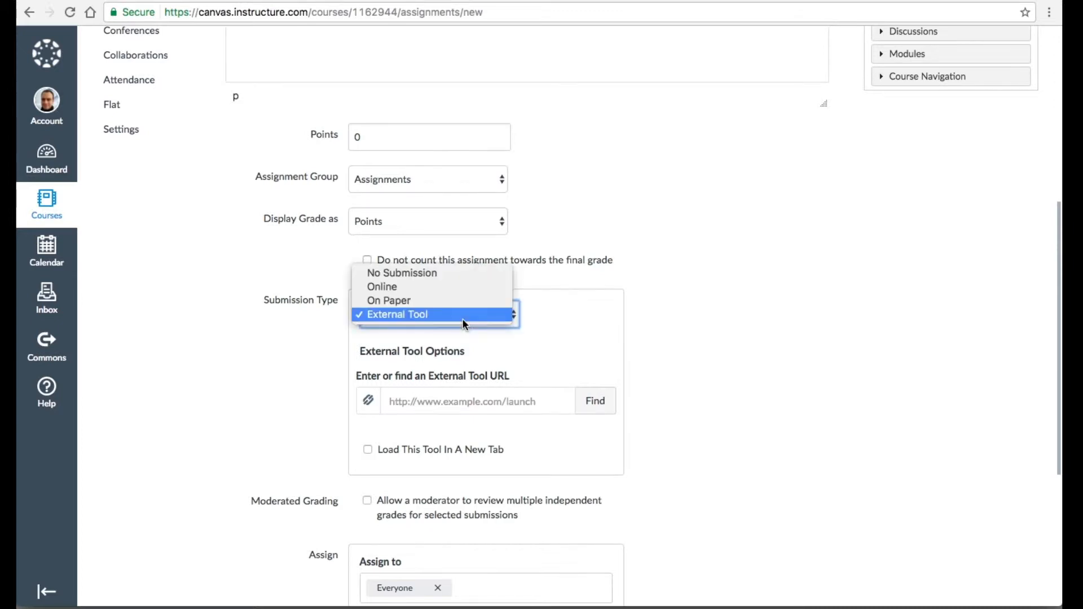
click(449, 287)
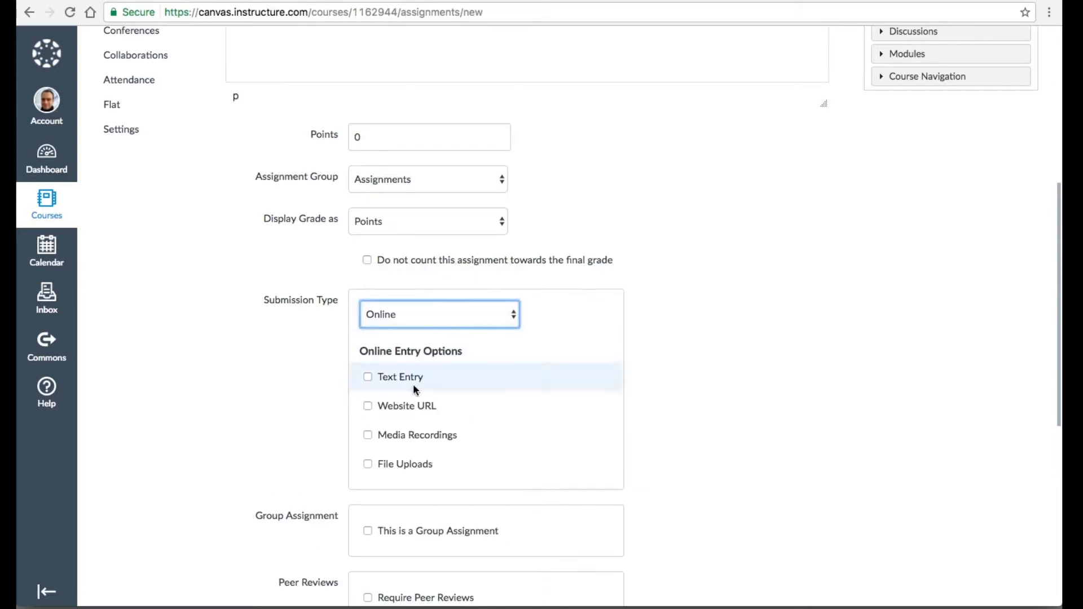
click(408, 467)
click(439, 405)
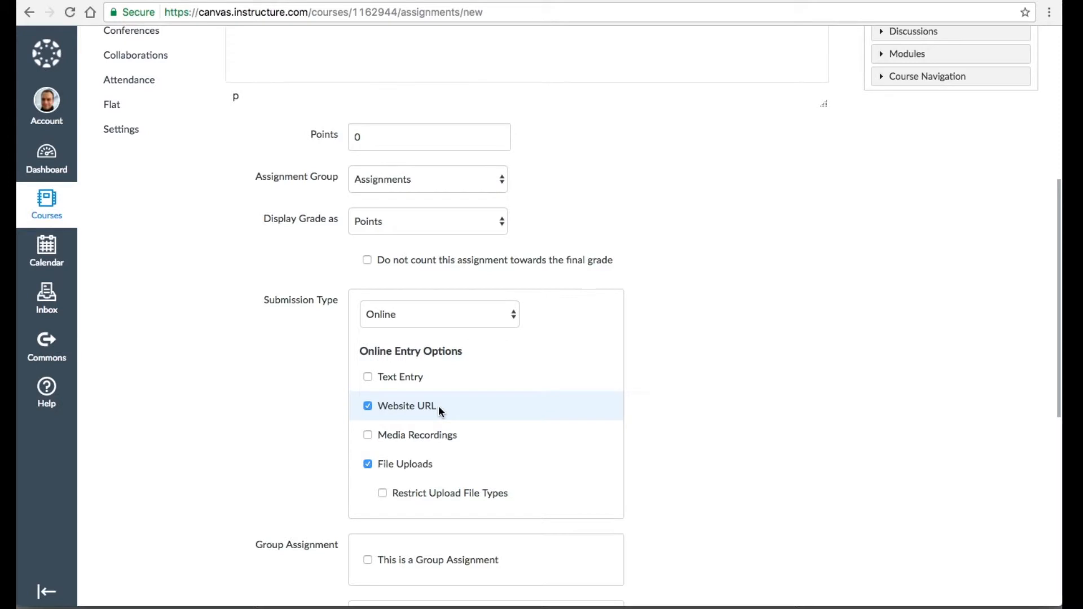
- Save and publish the Cello Suite assignment
scroll(639, 428, down, 2)
scroll(639, 431, down, 10)
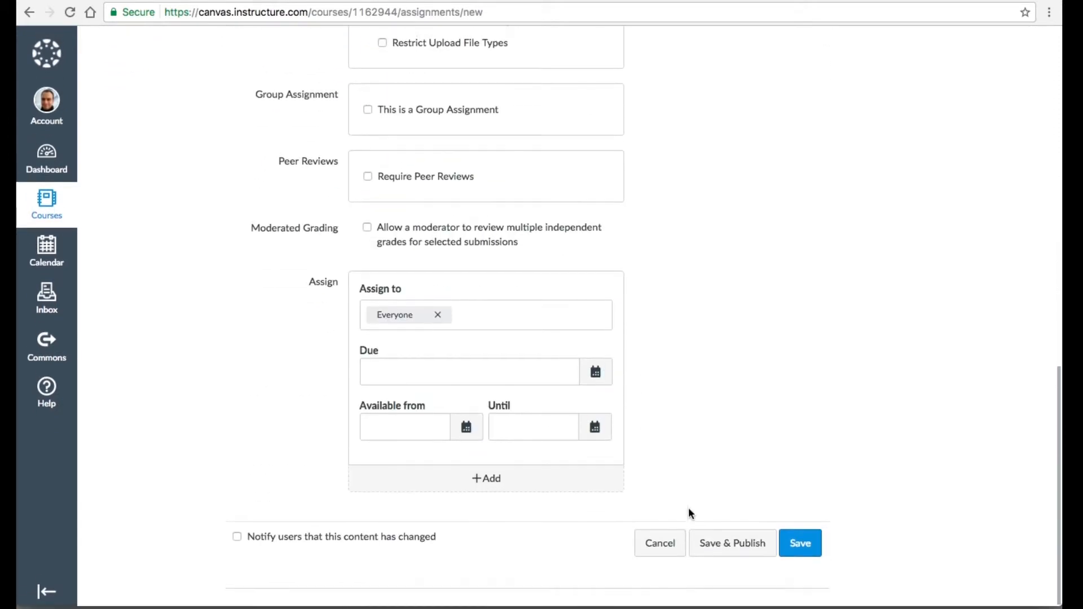
click(716, 543)
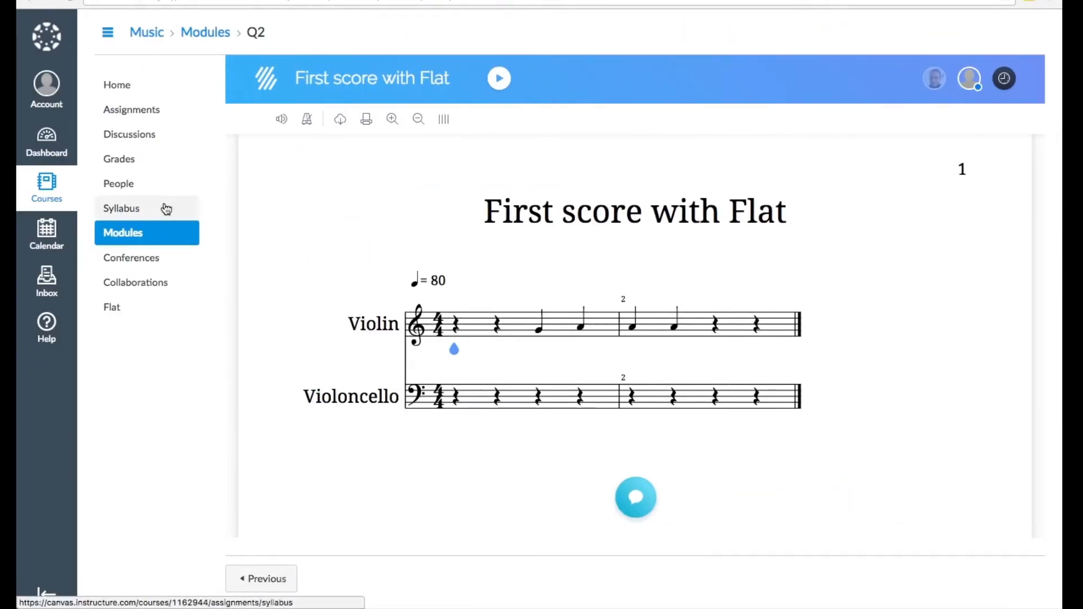
- In the student's view, open the Cello Suite assignment and examine its instructions and embedded score
click(146, 122)
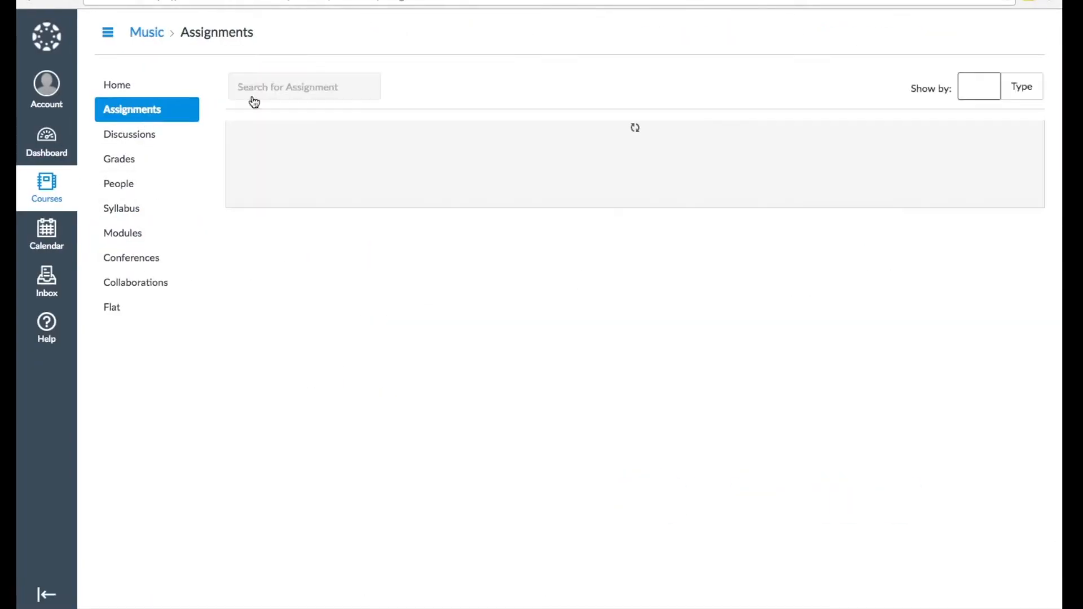
click(310, 221)
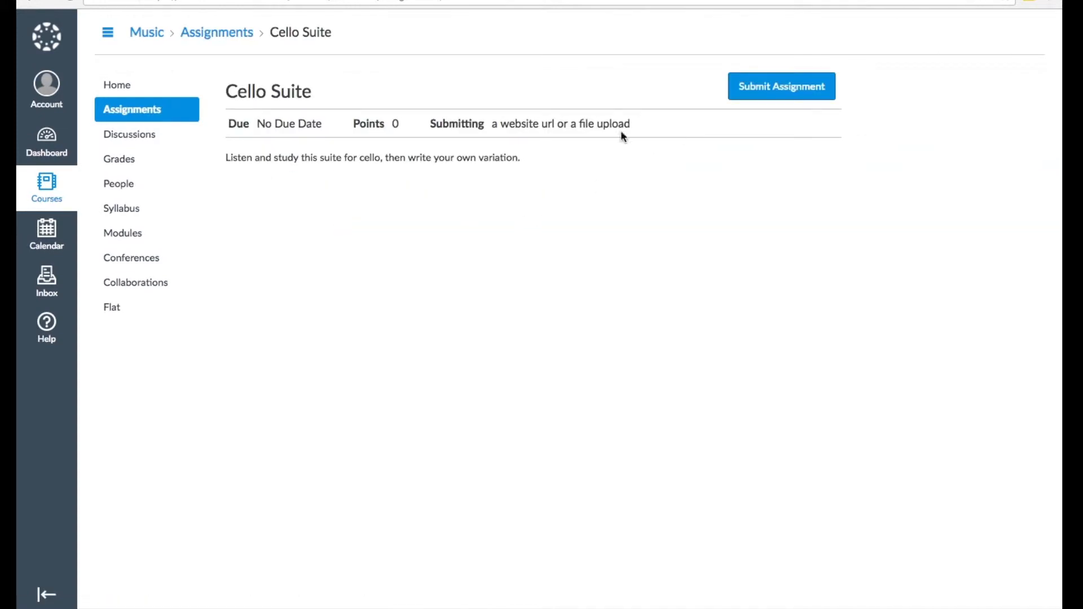
drag(221, 156, 308, 157)
click(556, 157)
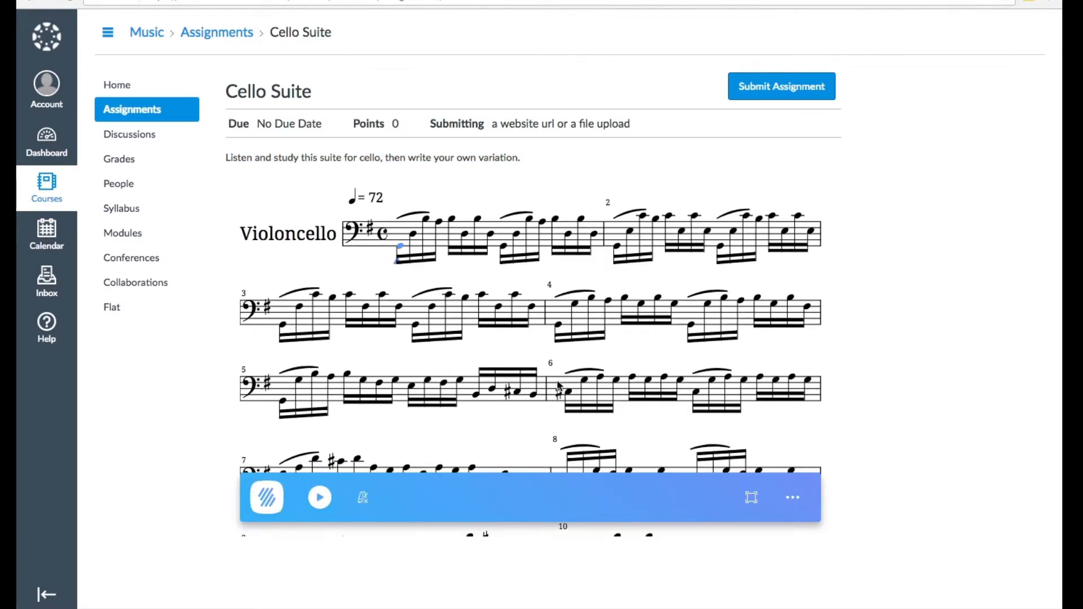
- Look through the embedded cello score in the student's assignment view and try its playback
scroll(558, 381, down, 4)
scroll(557, 381, up, 4)
scroll(618, 300, down, 5)
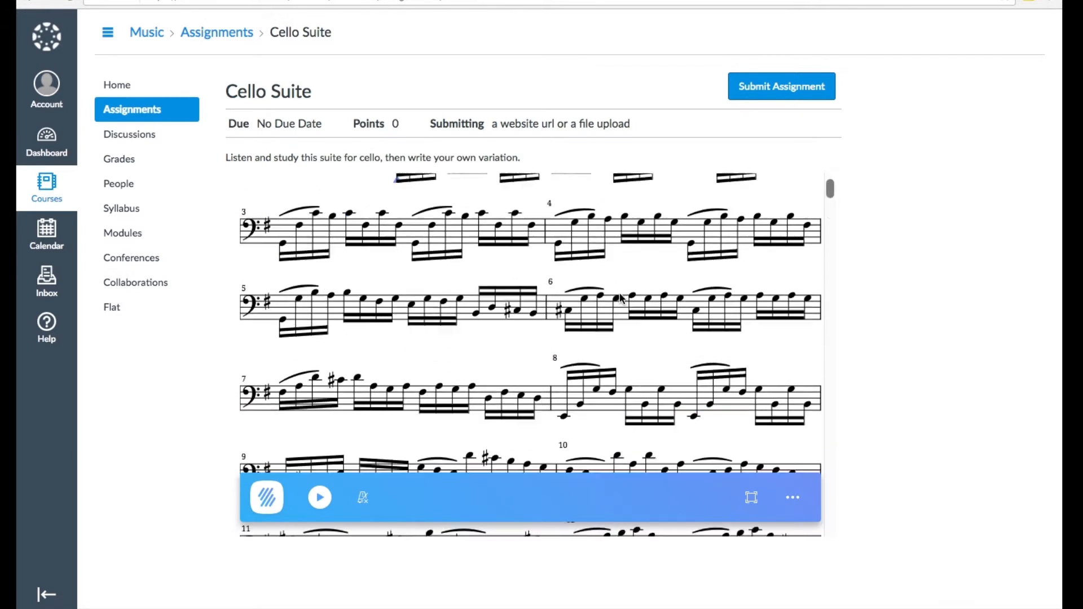
click(319, 498)
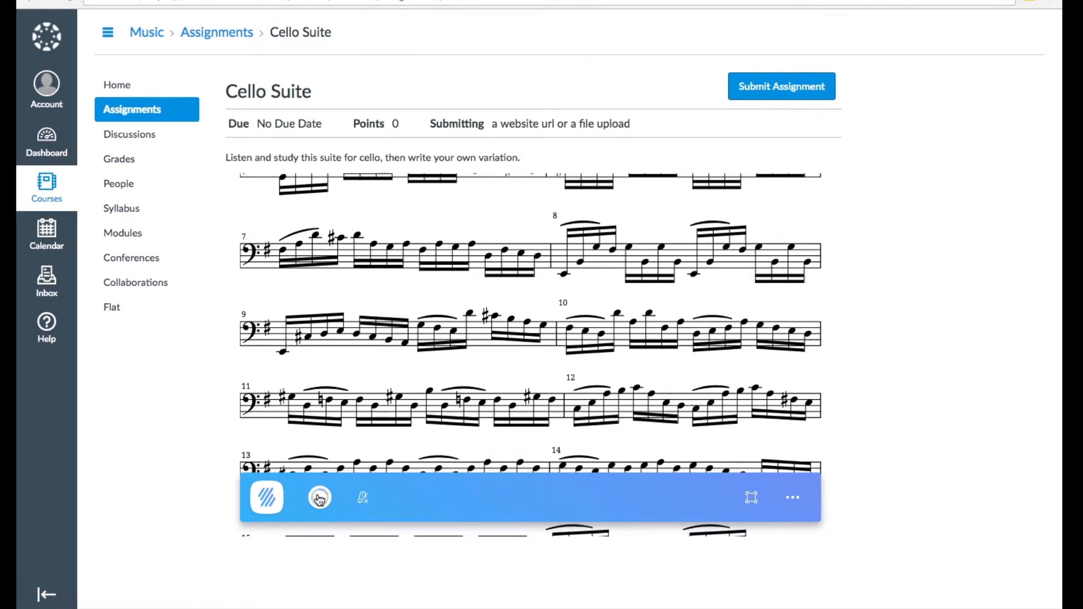
click(319, 499)
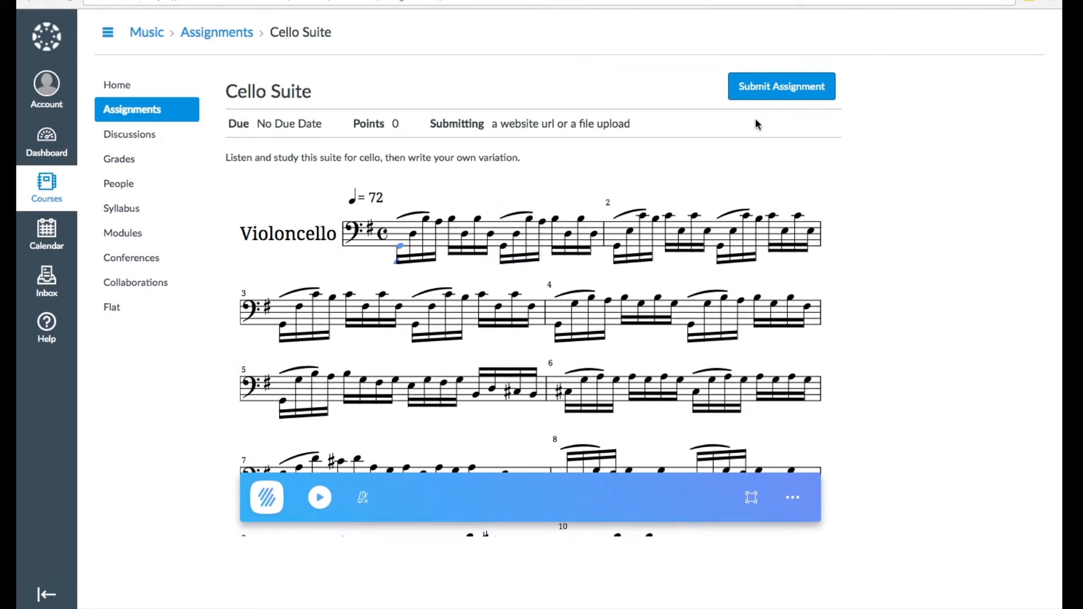
- Submit the Cello Suite assignment as the student, linking the Flat score named "Score" as the submission
click(780, 82)
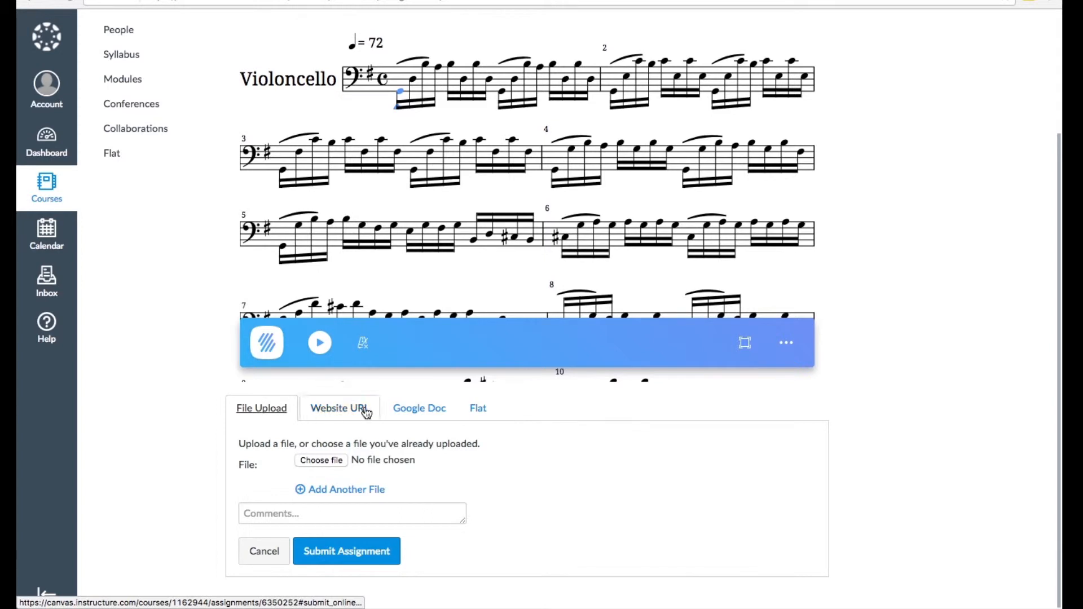
click(419, 408)
click(341, 494)
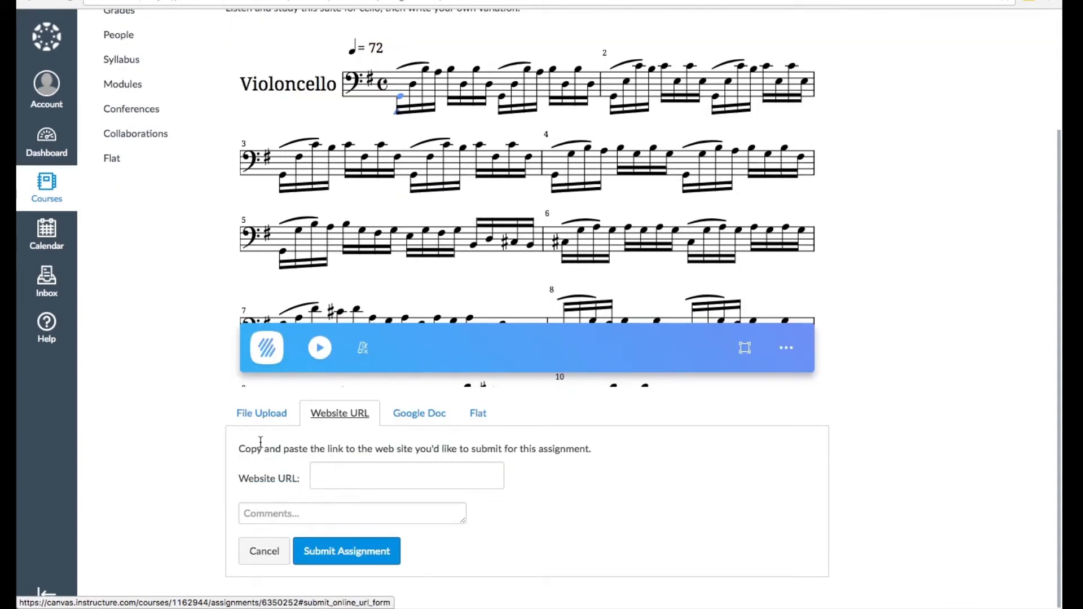
click(477, 414)
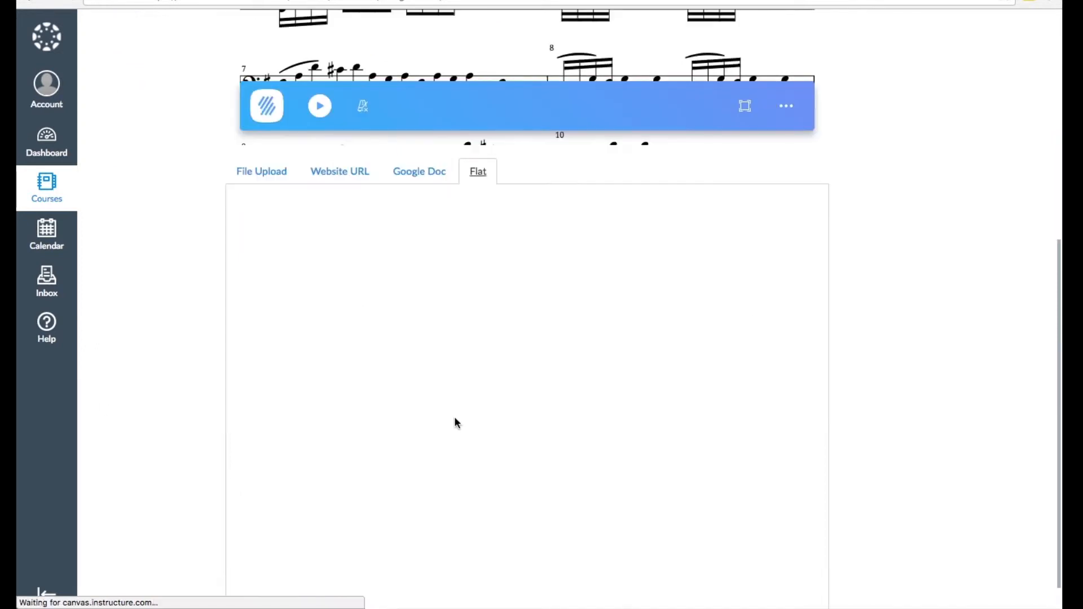
scroll(250, 285, down, 1)
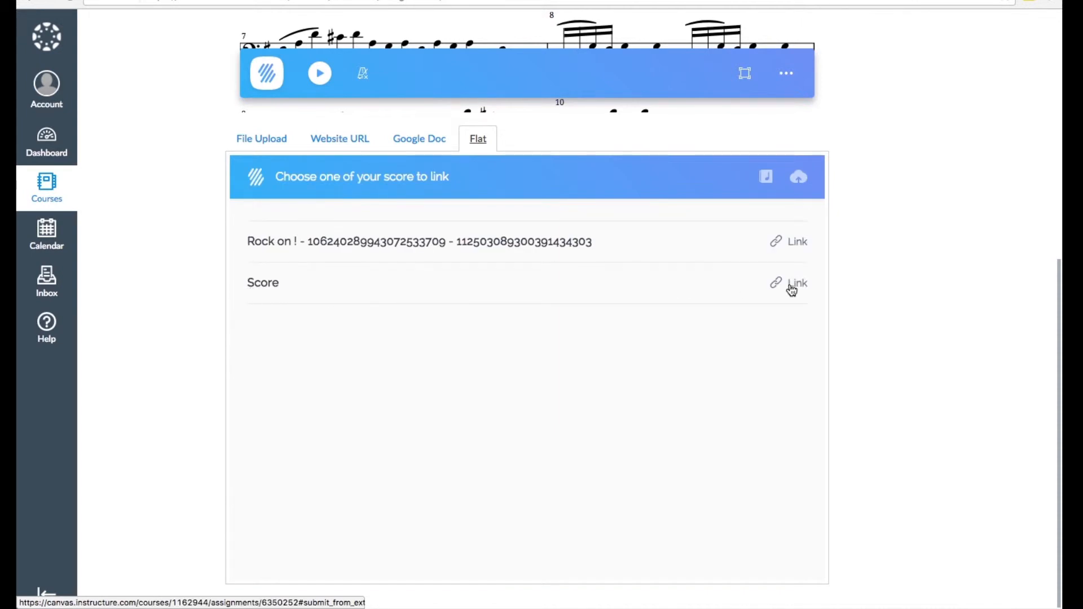
click(791, 288)
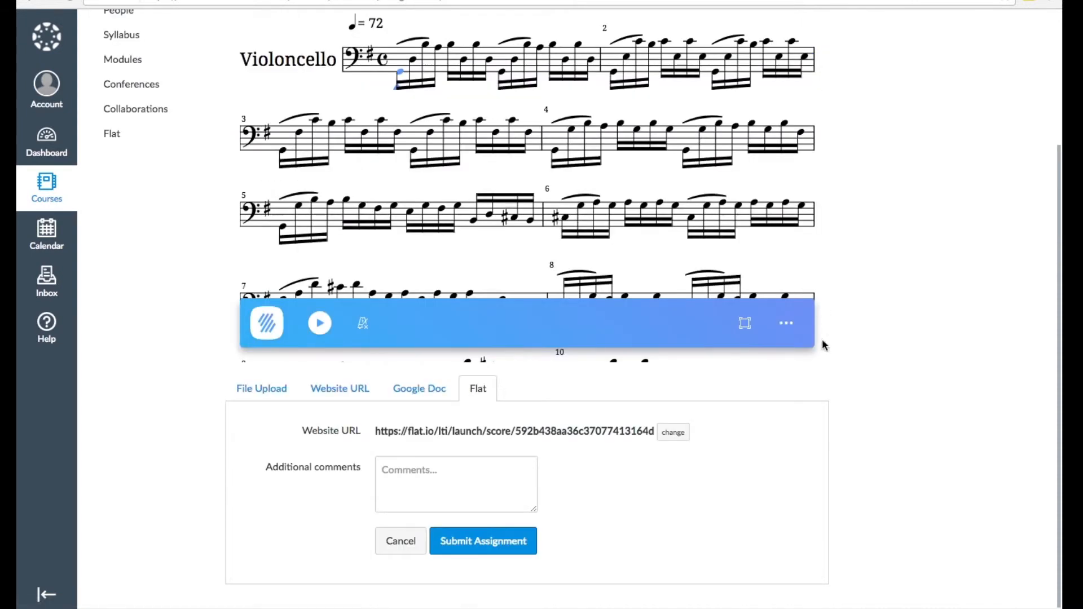
click(474, 537)
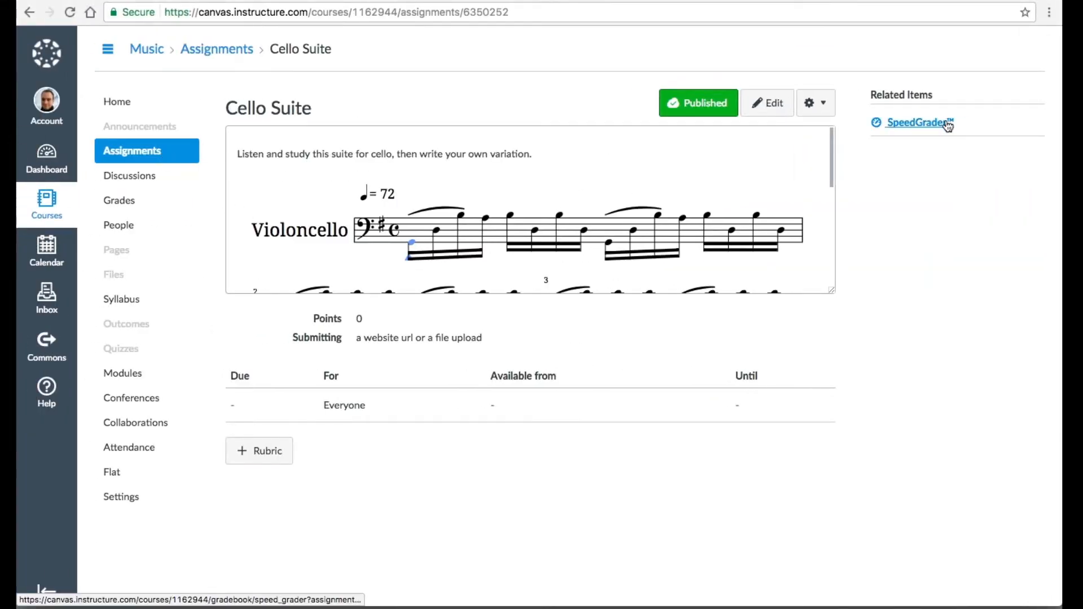
- In the teacher's view, open the Cello Suite submission in SpeedGrader and examine the student's score, grade field and student list
click(908, 124)
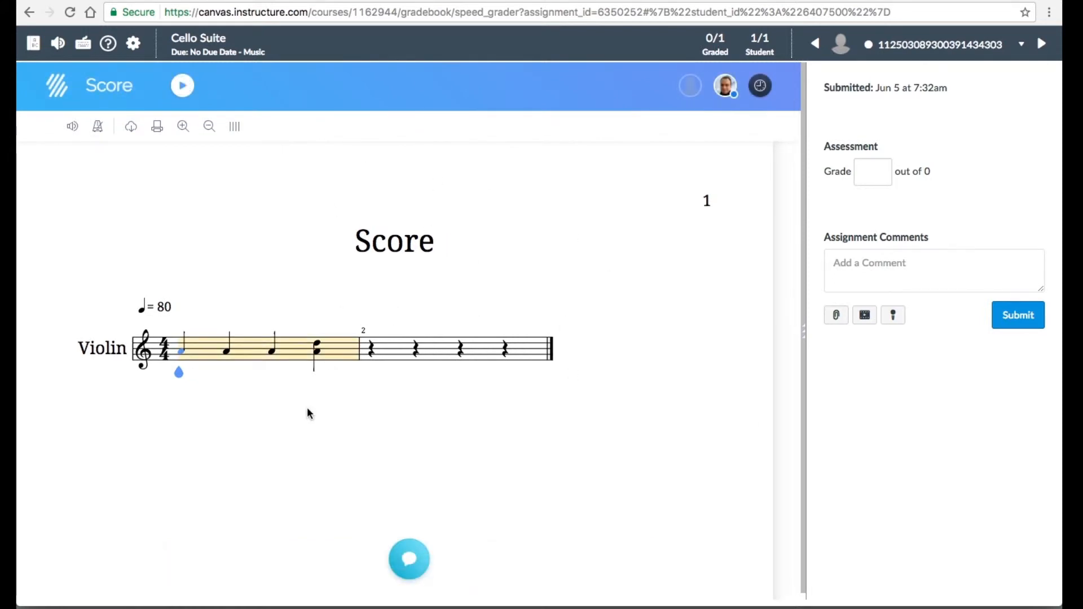
click(308, 342)
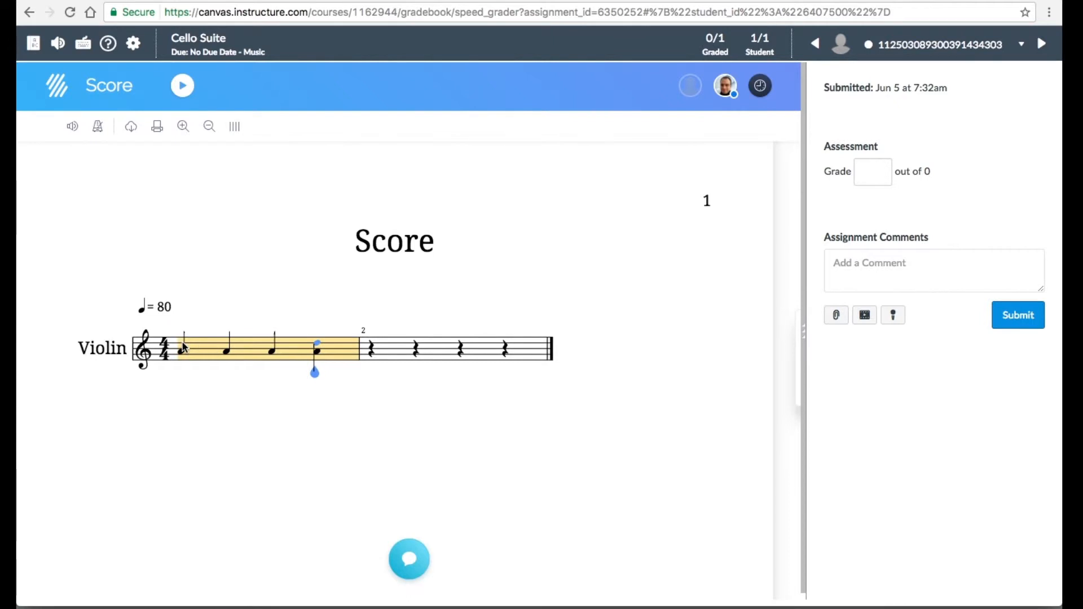
drag(172, 344, 326, 343)
click(458, 356)
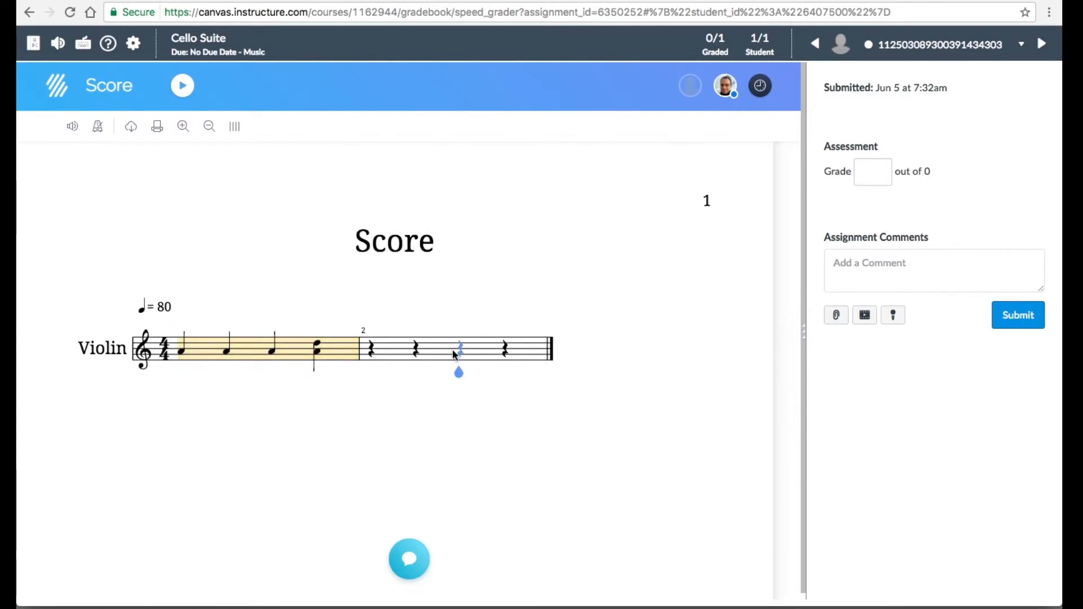
click(868, 184)
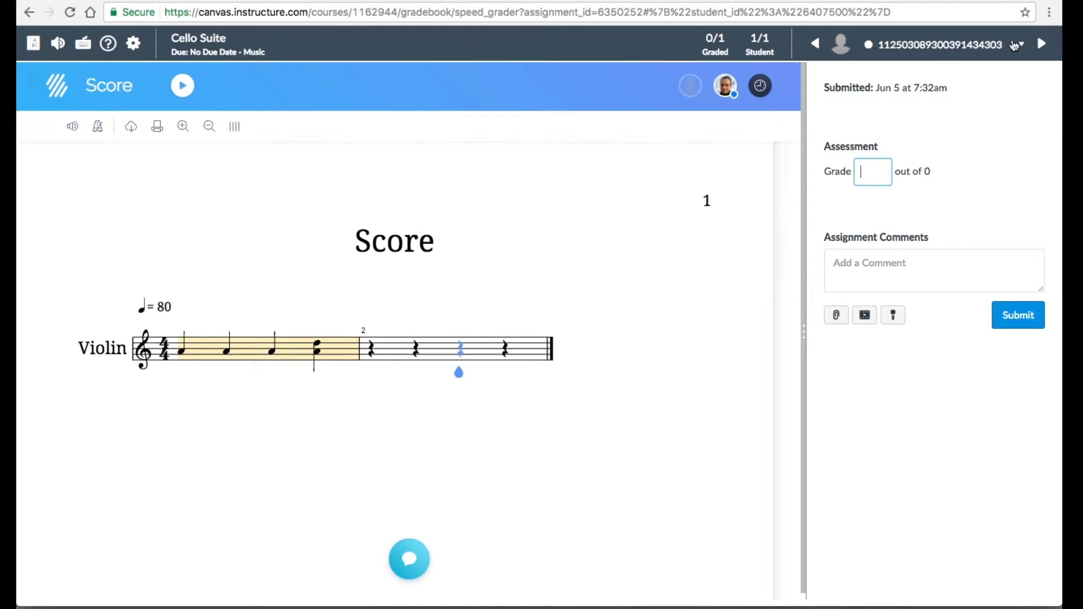
click(1028, 44)
click(1014, 187)
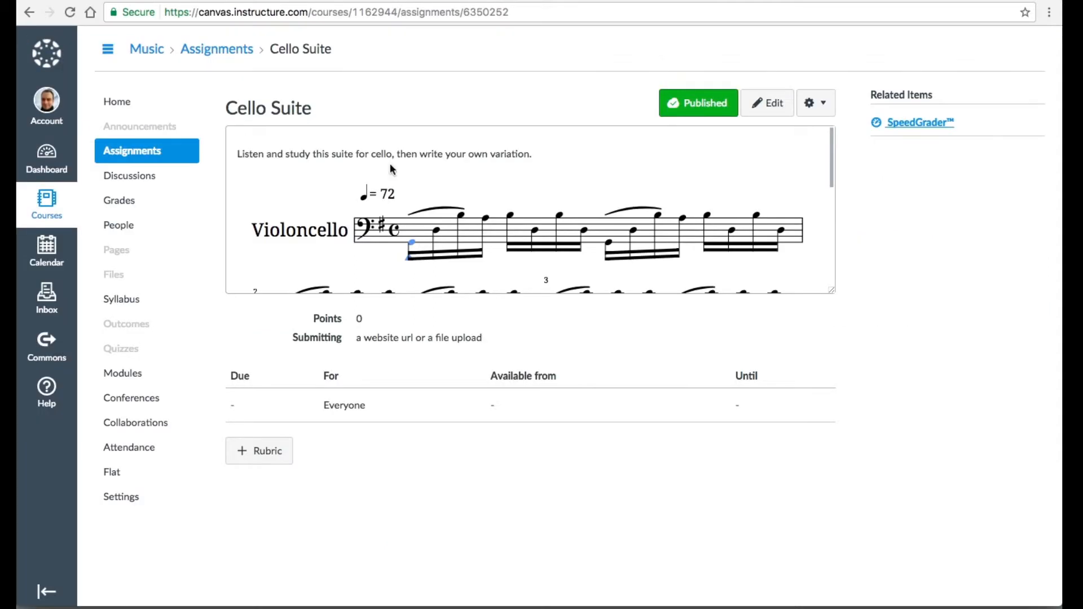
- Create a new assignment in the Music course named "#003: Drums exercice"
click(176, 152)
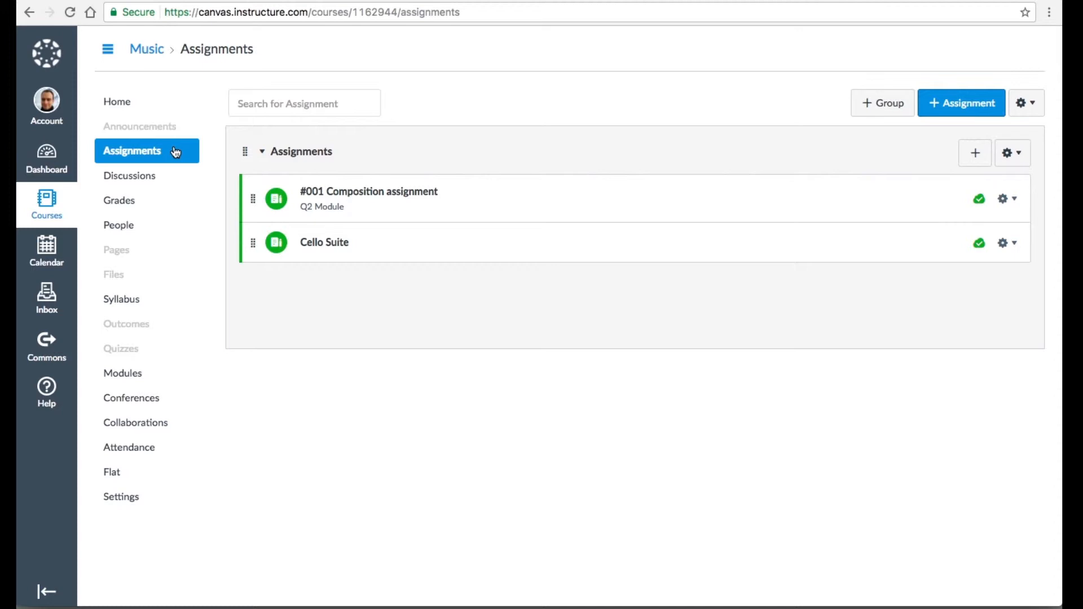
click(960, 105)
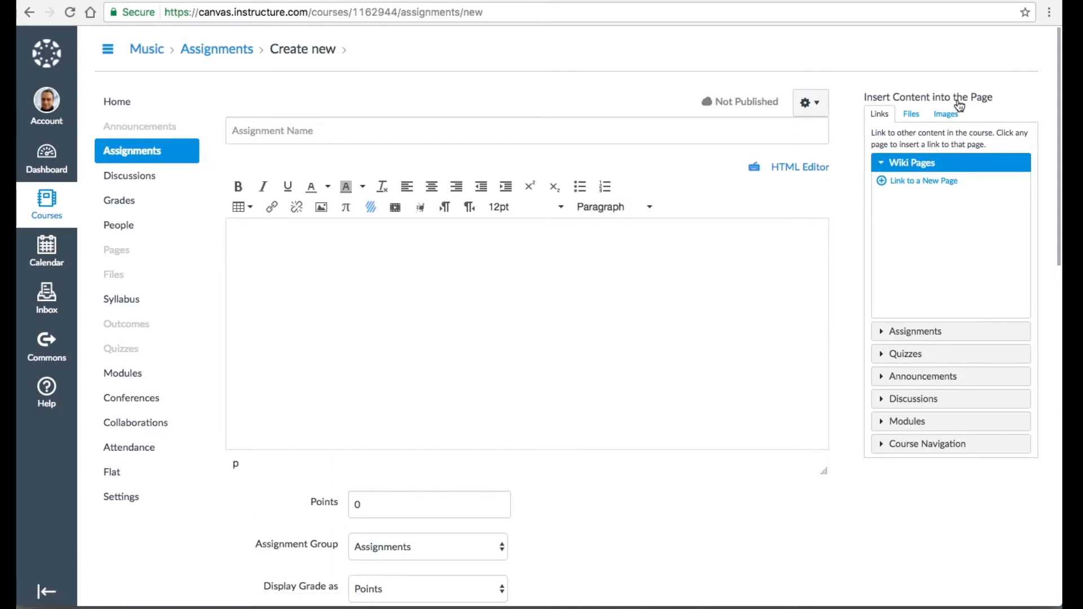
click(389, 136)
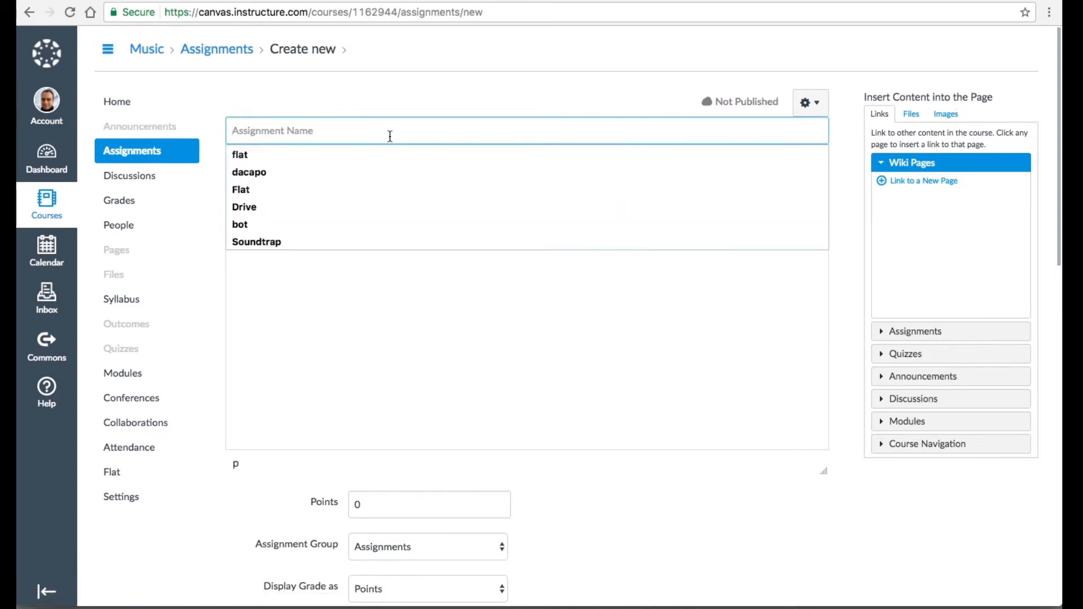
text(#003)
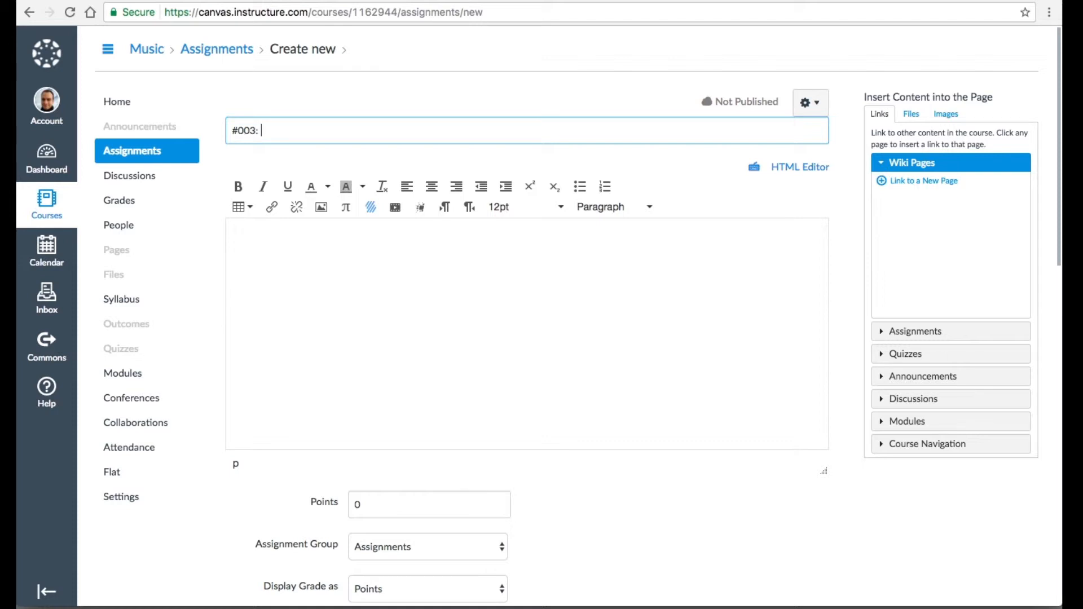
text(: Drums exercice)
- Enter the assignment description "Complete this drums part and add 6 new bars of music"
click(468, 293)
text(Co)
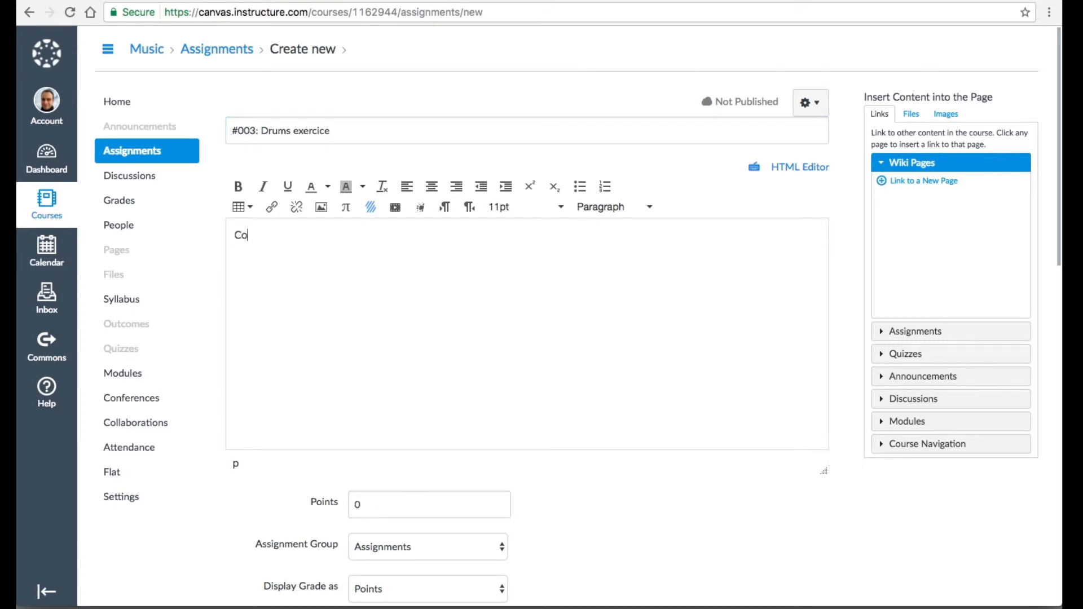
text(mplete this drums p)
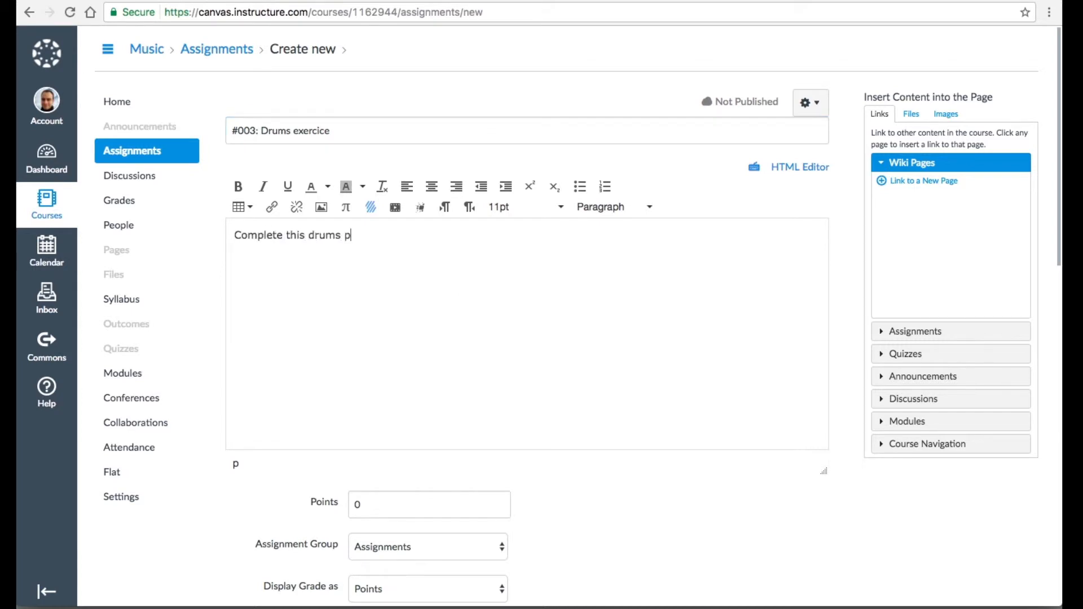
text(art and add 6 new bars of music)
- Set the drums assignment's submission type to External Tool
scroll(508, 379, down, 3)
scroll(691, 387, down, 2)
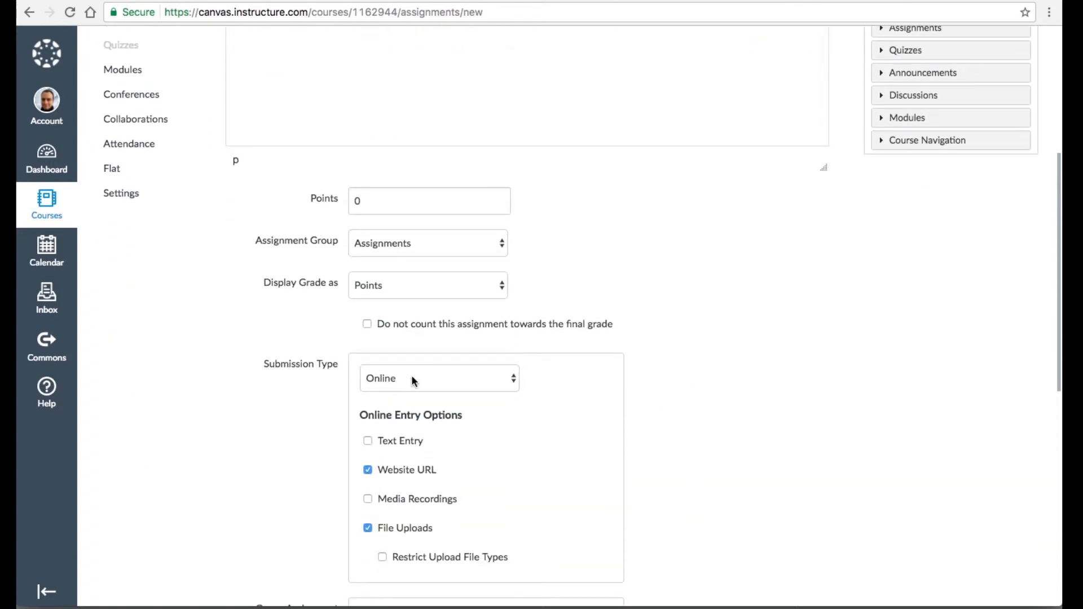
click(412, 378)
click(416, 402)
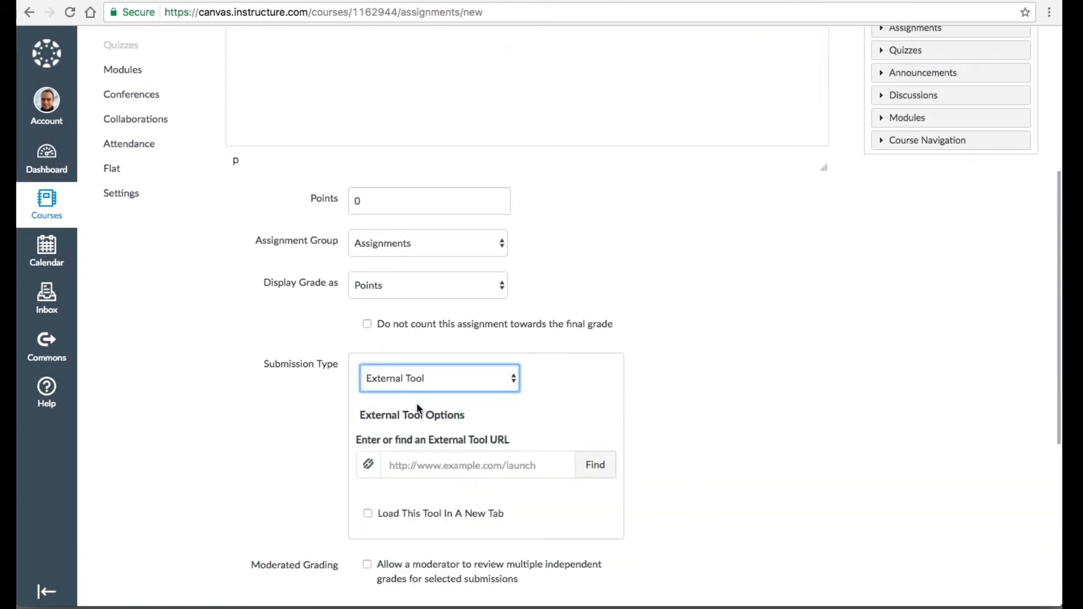
- Choose Flat as the external tool and use the "Rock on !" score as the assignment's template
scroll(337, 368, down, 1)
drag(322, 369, 395, 406)
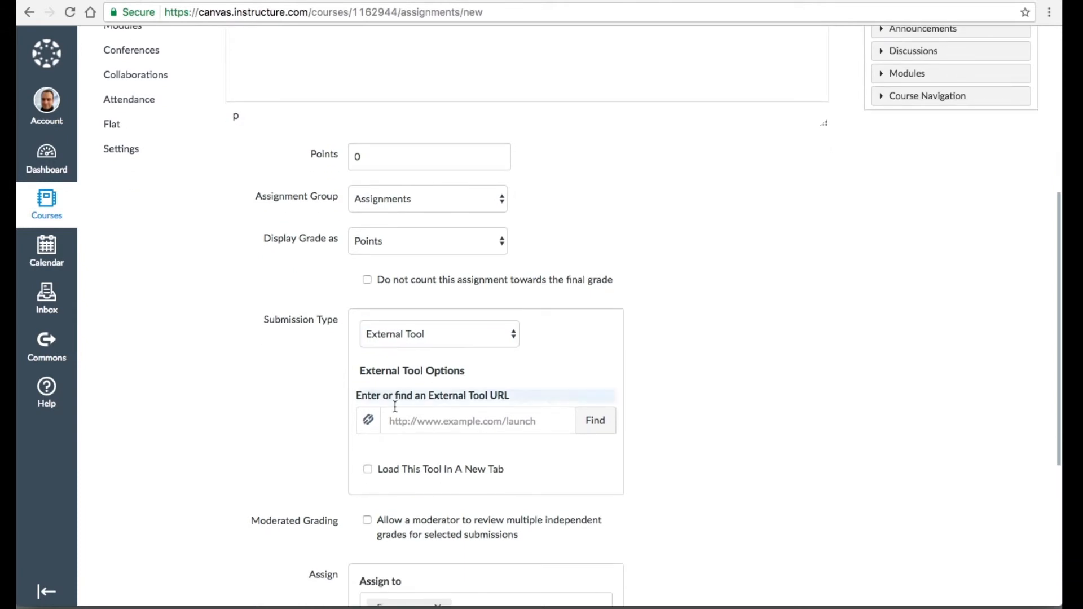
click(602, 431)
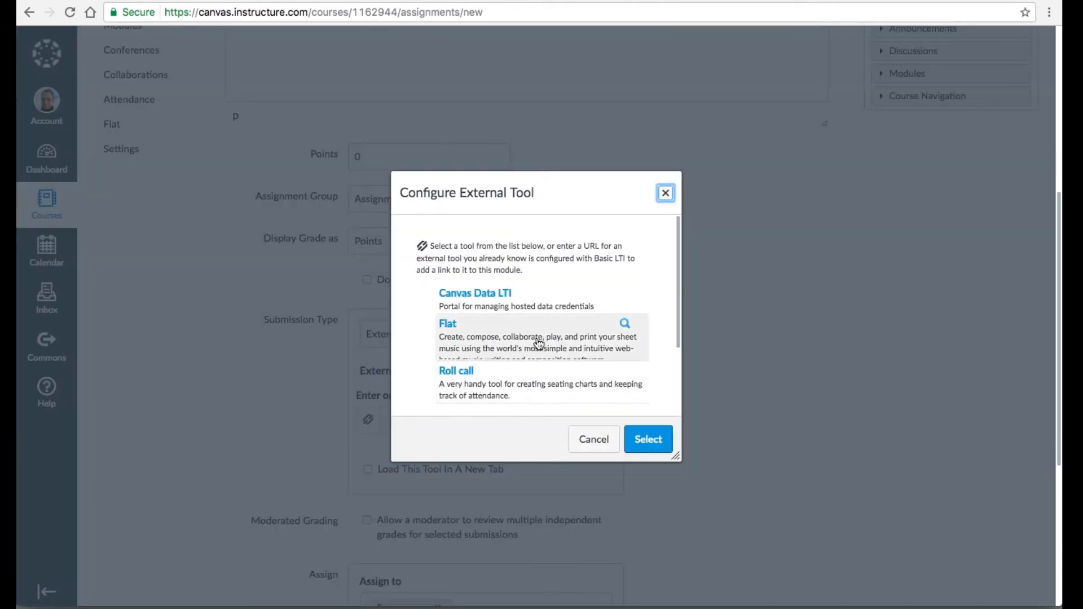
click(539, 341)
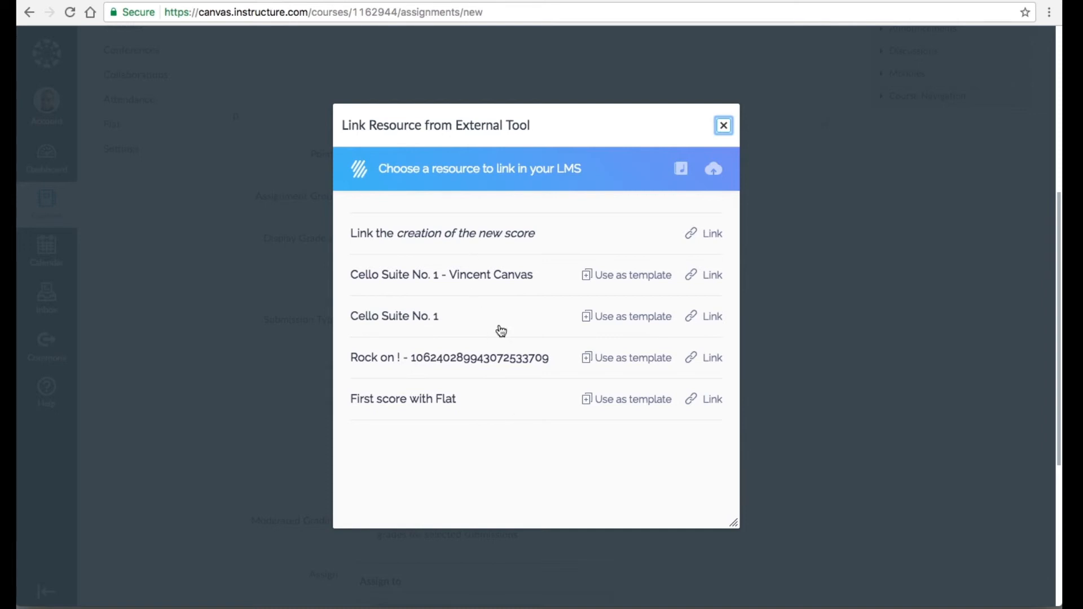
click(633, 364)
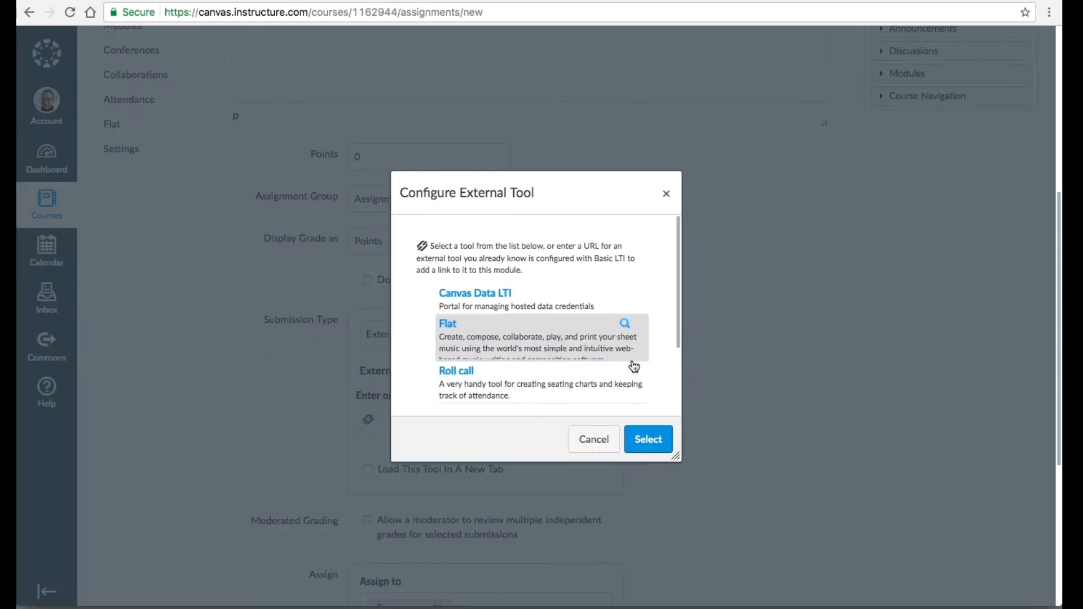
click(652, 440)
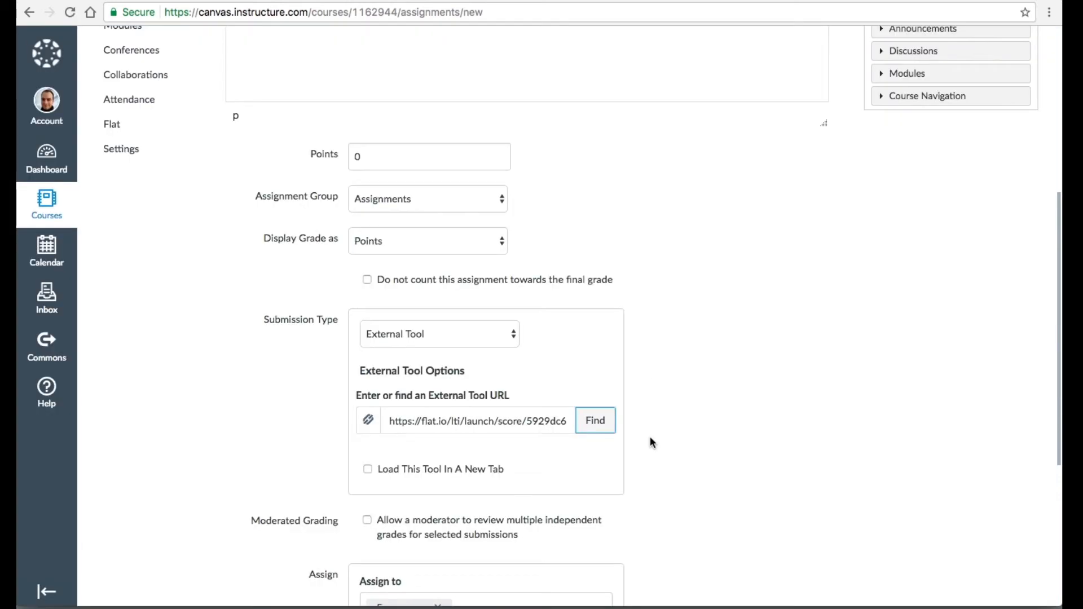
- Set the external tool to load in a new tab, and save and publish the drums assignment
scroll(652, 442, down, 5)
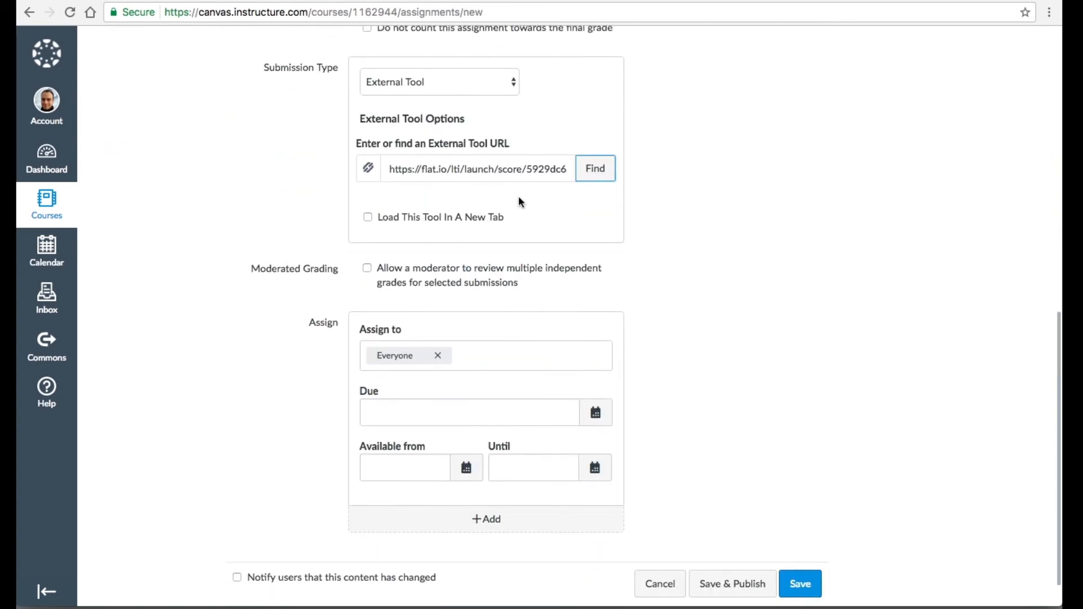
click(484, 213)
scroll(781, 394, down, 1)
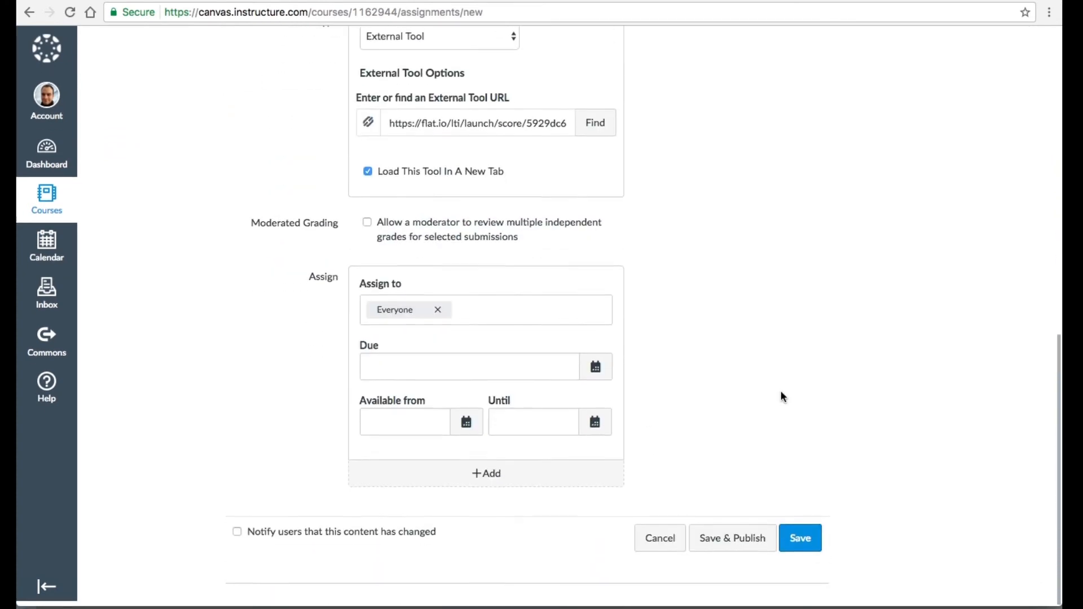
click(763, 539)
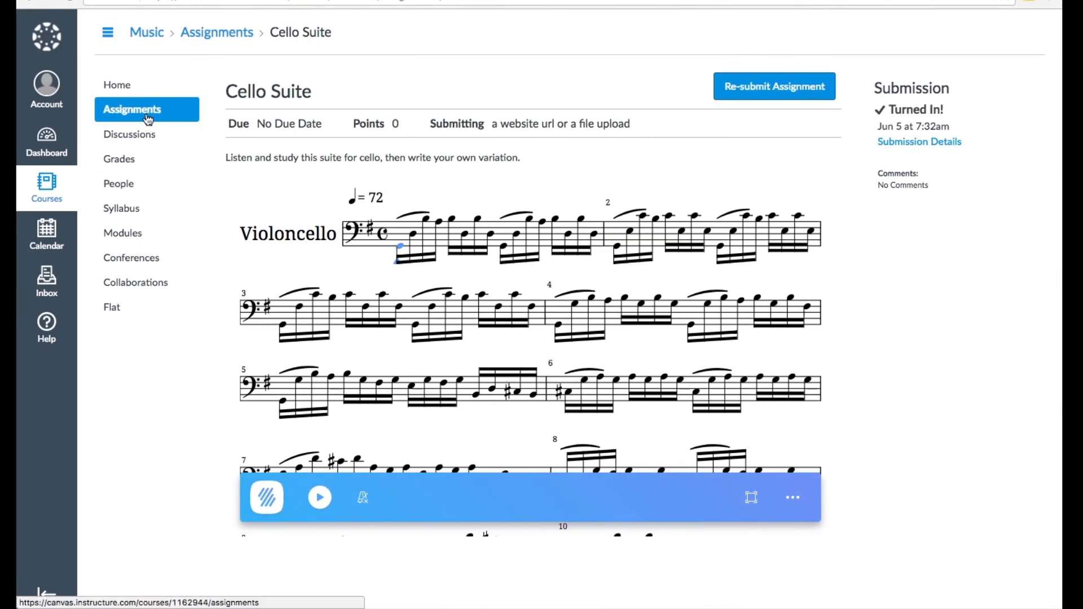
- In the student's view, open the "#003: Drums exercice" assignment and load its score in a new window
click(148, 119)
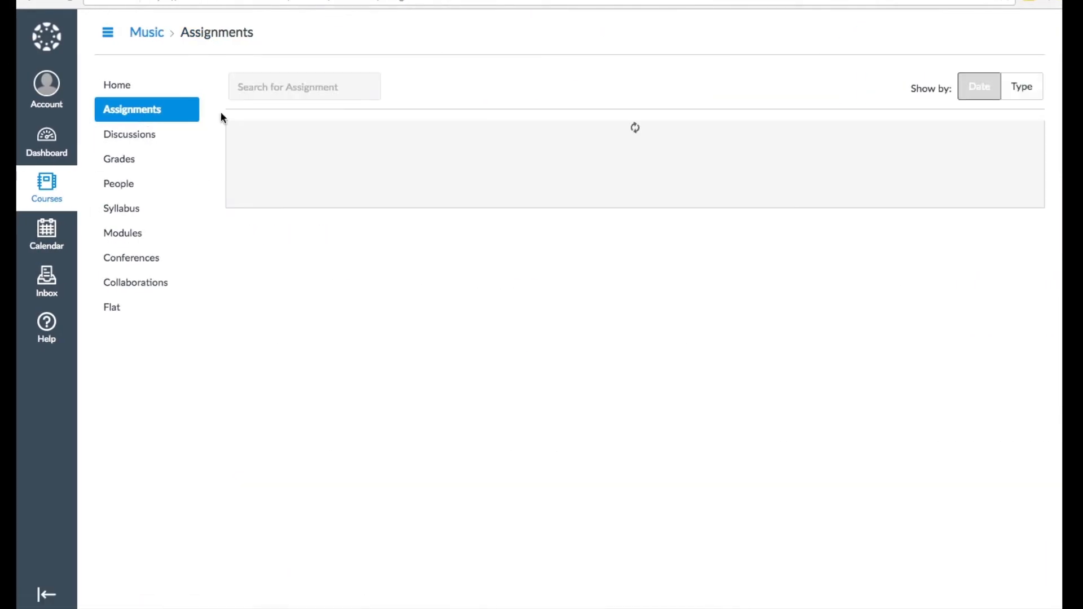
click(368, 260)
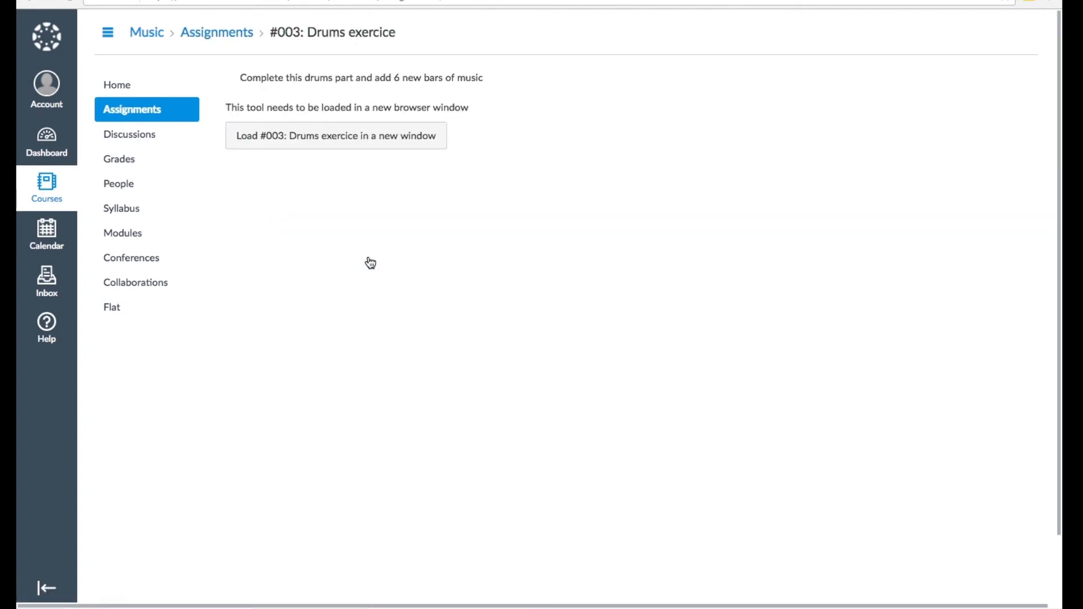
click(353, 146)
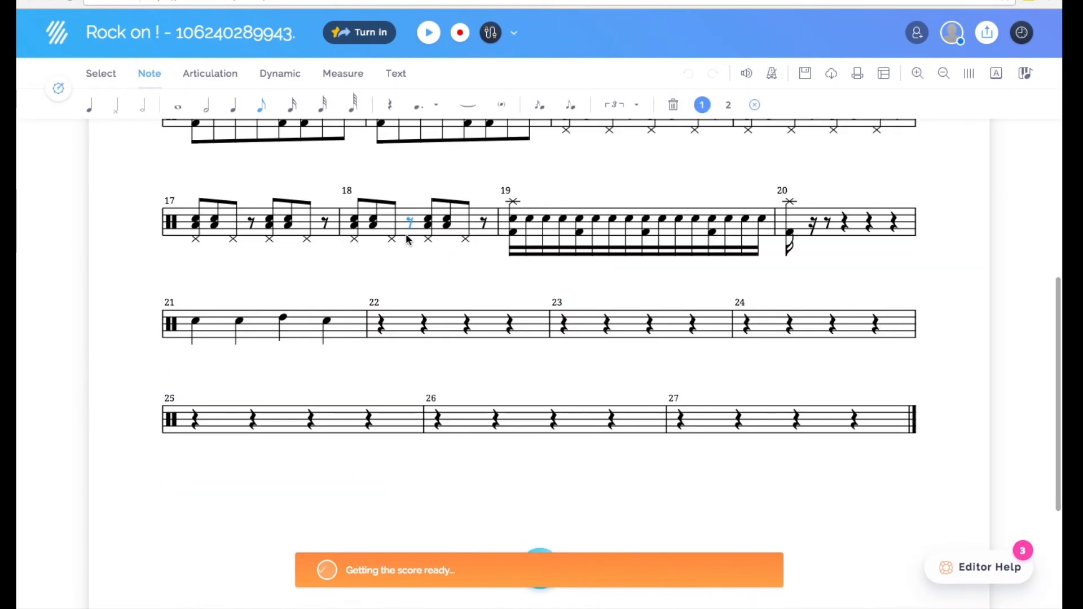
- Enter quarter notes on the drum staff to fill measure 22 and the first two beats of measure 23
click(390, 294)
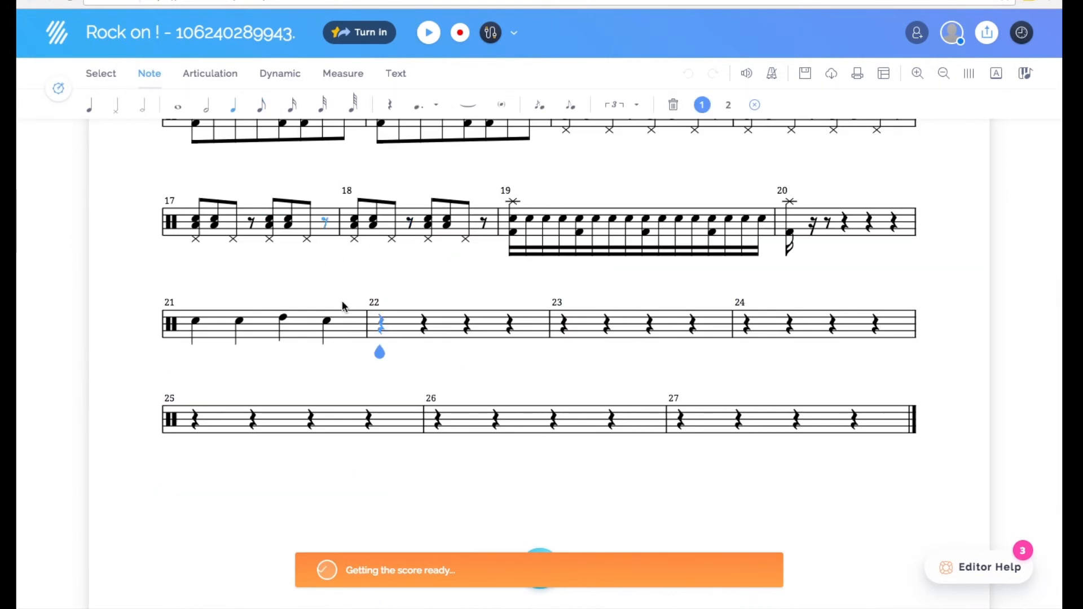
click(381, 320)
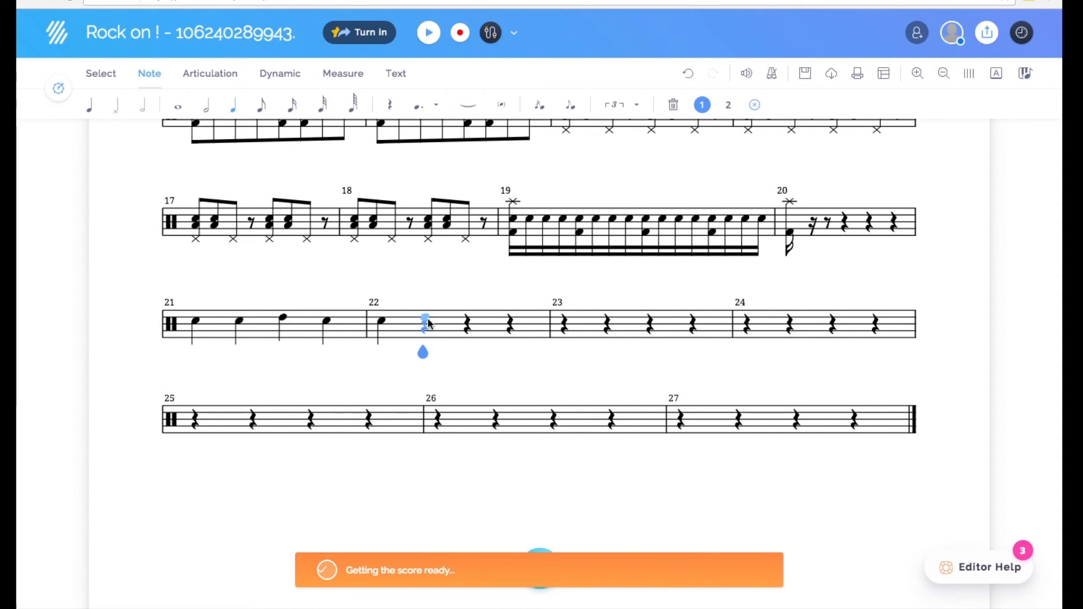
click(426, 320)
click(467, 321)
click(510, 321)
click(562, 322)
click(604, 323)
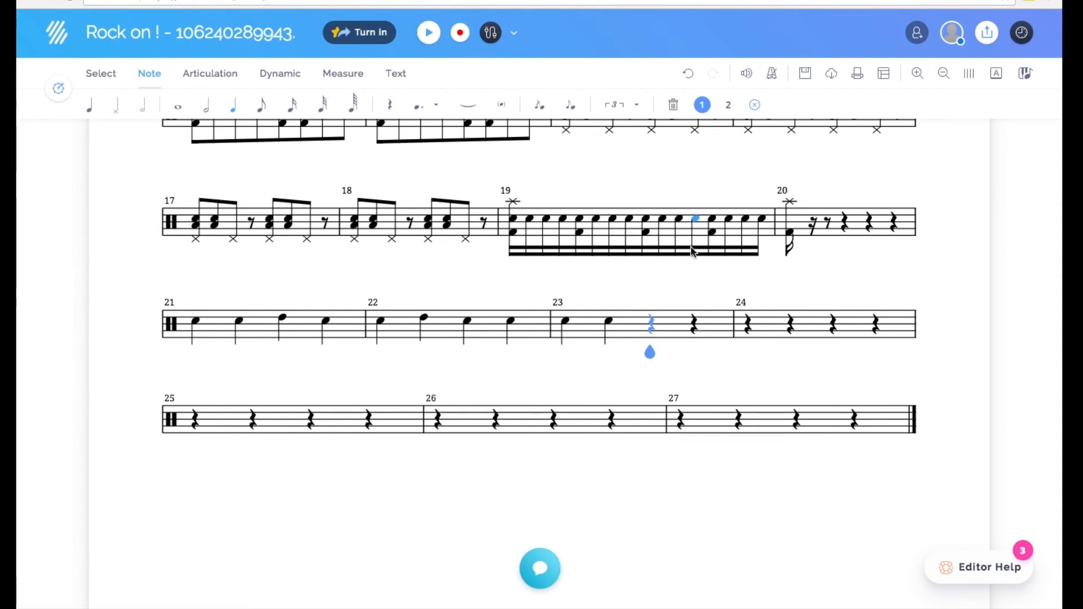
- Turn in the edited "Rock on !" score as the student's submission and confirm it
click(383, 44)
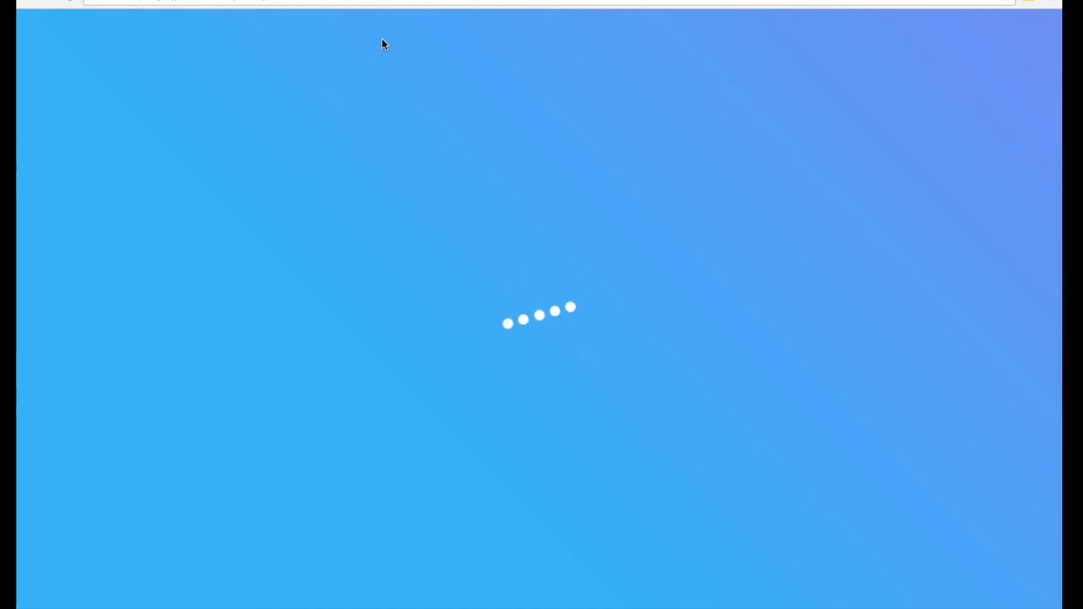
key(Return)
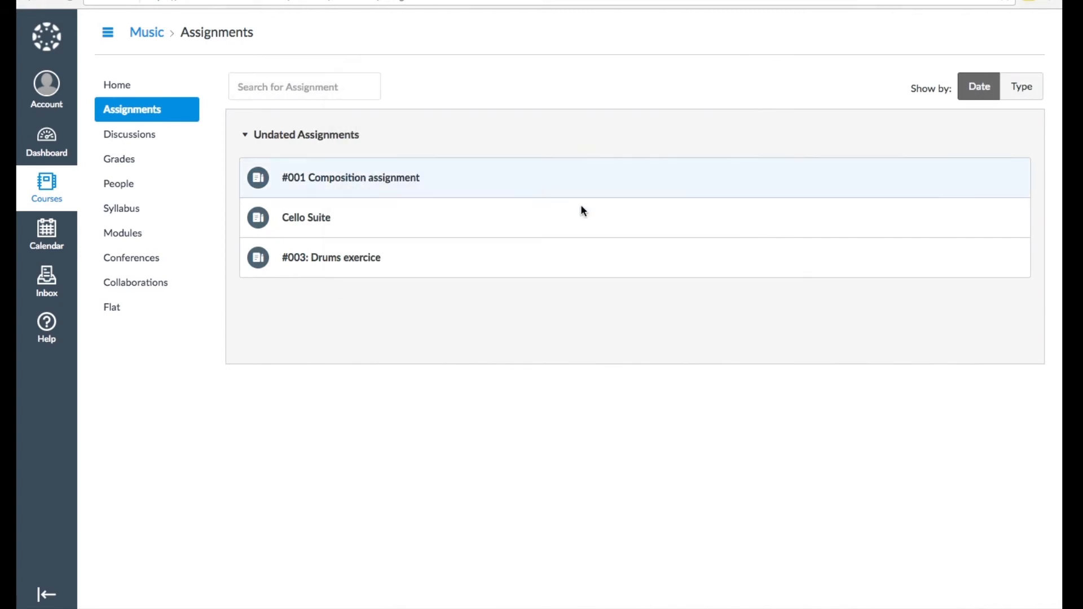
- In the teacher's view, open the "#003: Drums exercice" assignment and display the student's submission in SpeedGrader
click(457, 253)
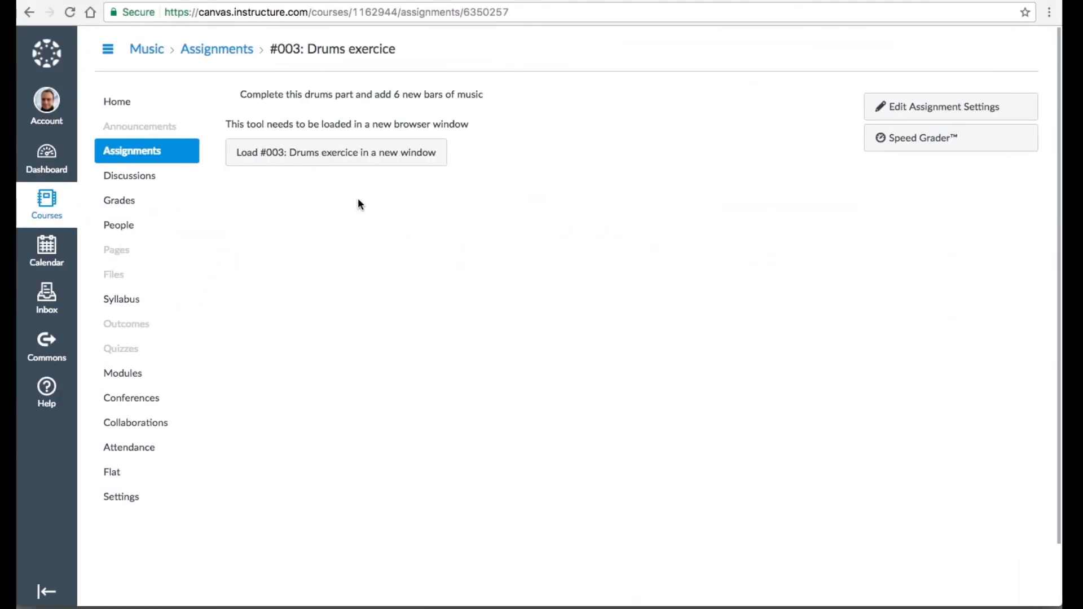
click(160, 151)
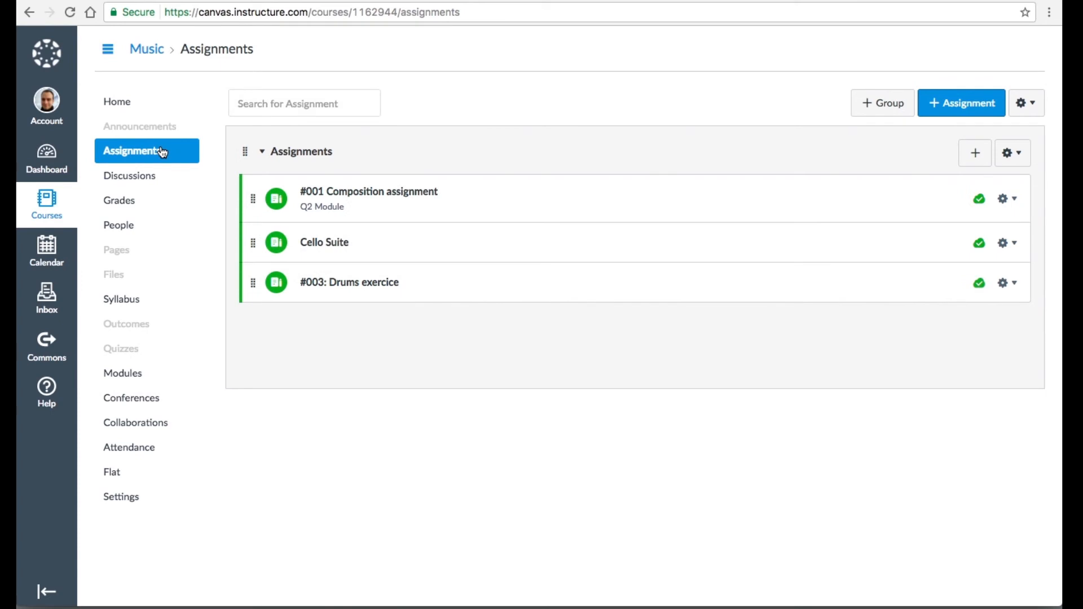
click(349, 283)
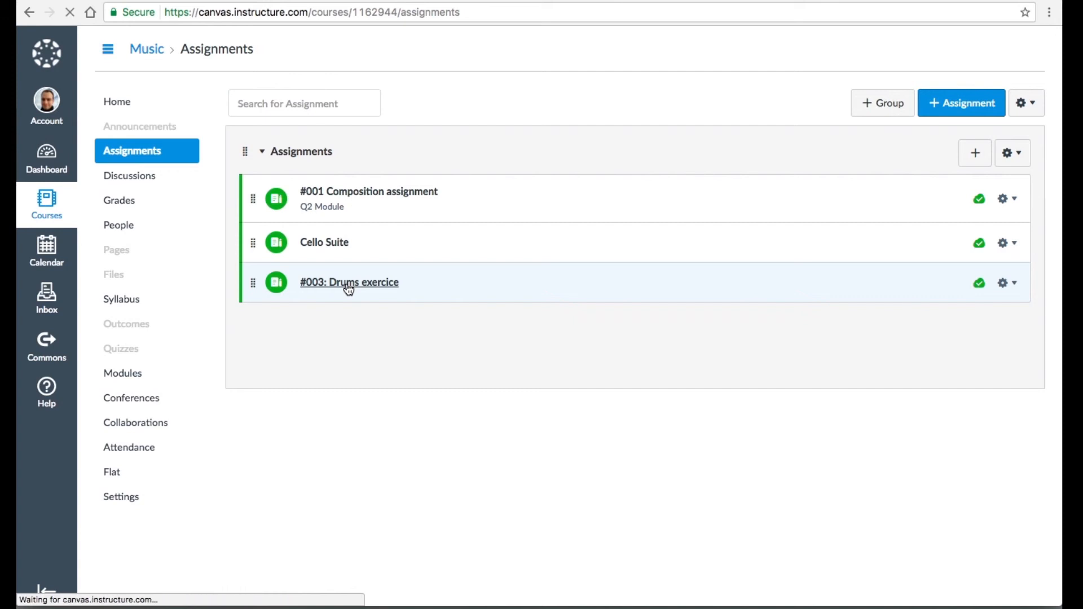
click(941, 147)
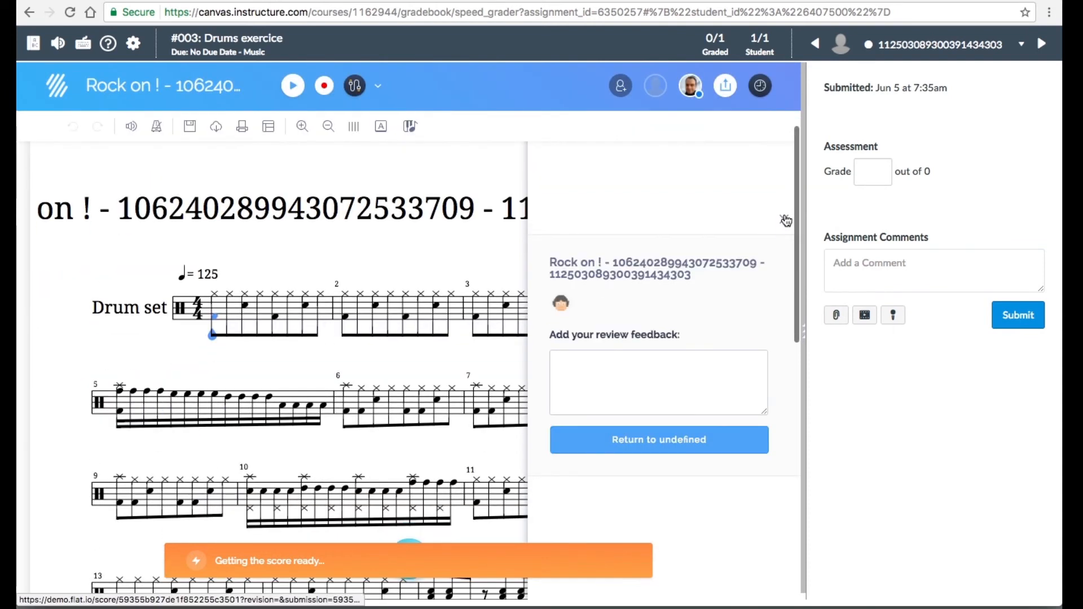
- Select measure 22 through the first note of measure 23 and post the comment "Great update!" on it
scroll(525, 255, down, 10)
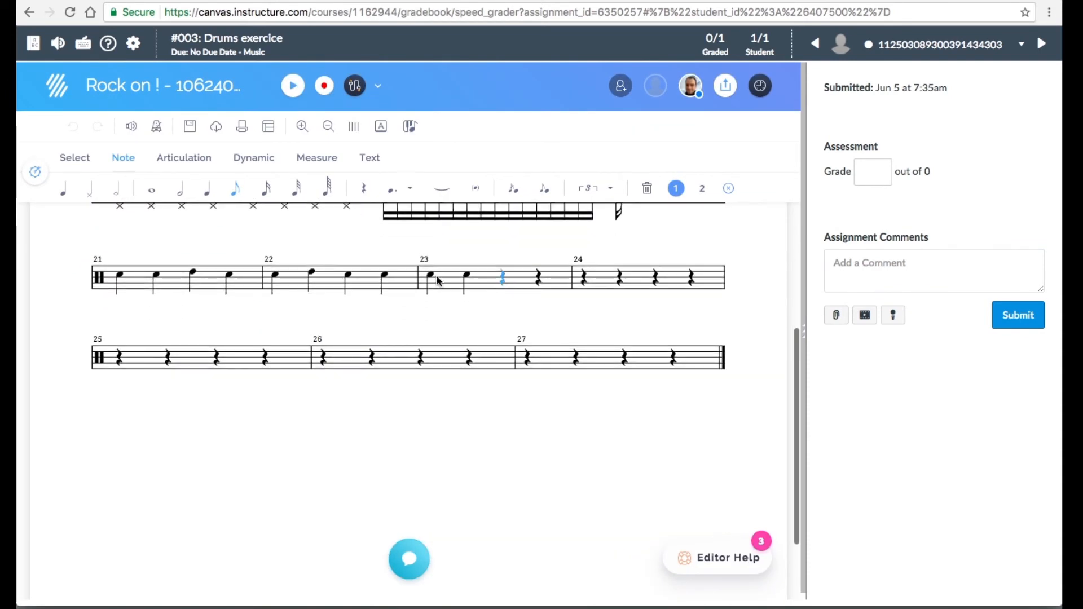
scroll(457, 341, up, 2)
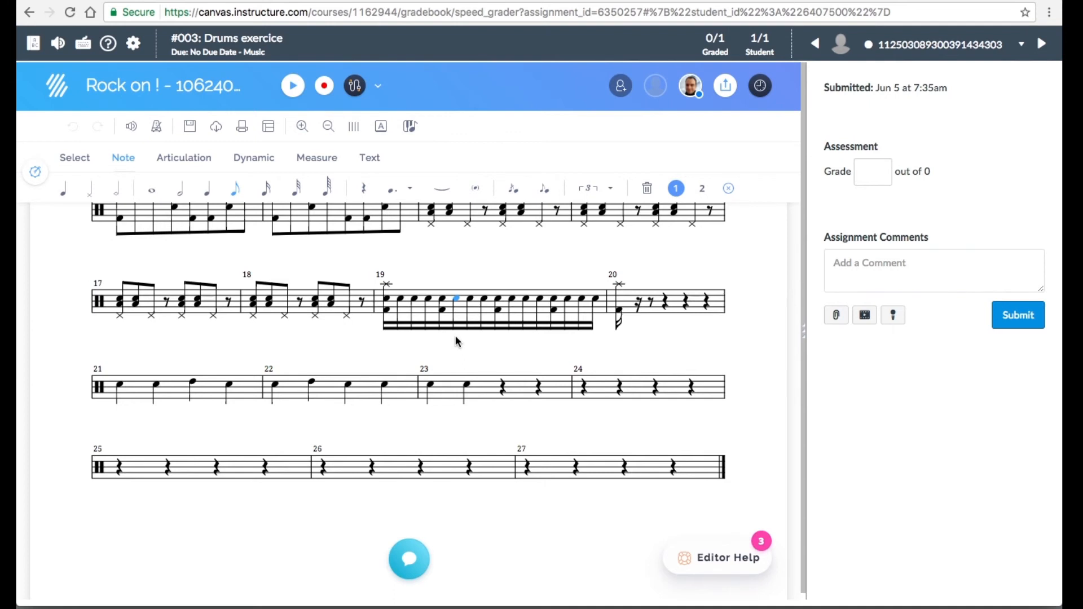
drag(273, 387, 439, 393)
click(440, 365)
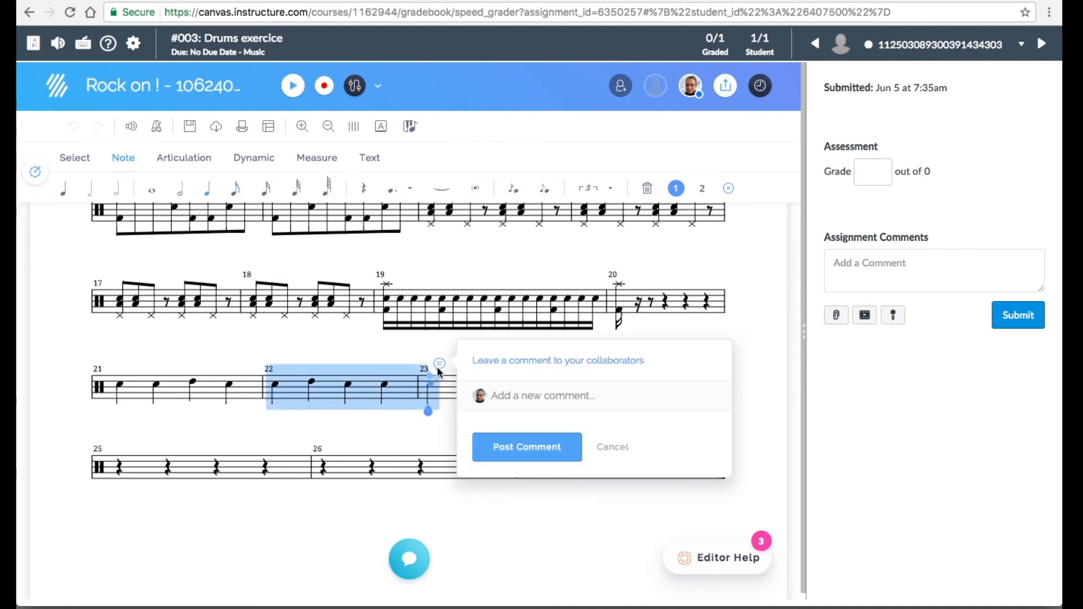
text(Great content)
key(BackSpace)
key(BackSpace)
key(BackSpace)
key(BackSpace)
key(BackSpace)
key(BackSpace)
key(BackSpace)
text(update!)
key(Return)
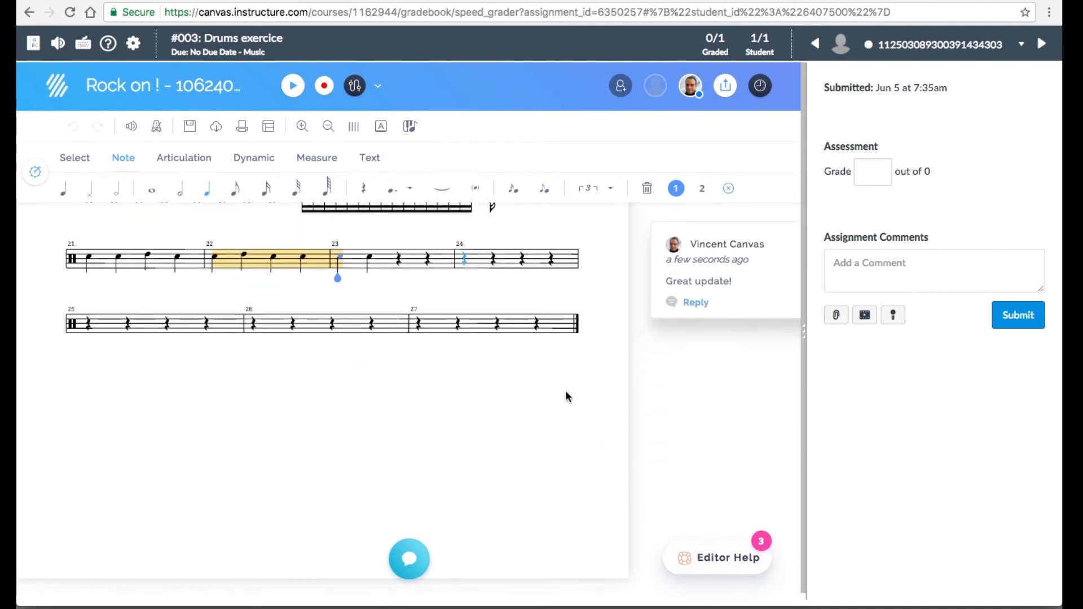
click(884, 171)
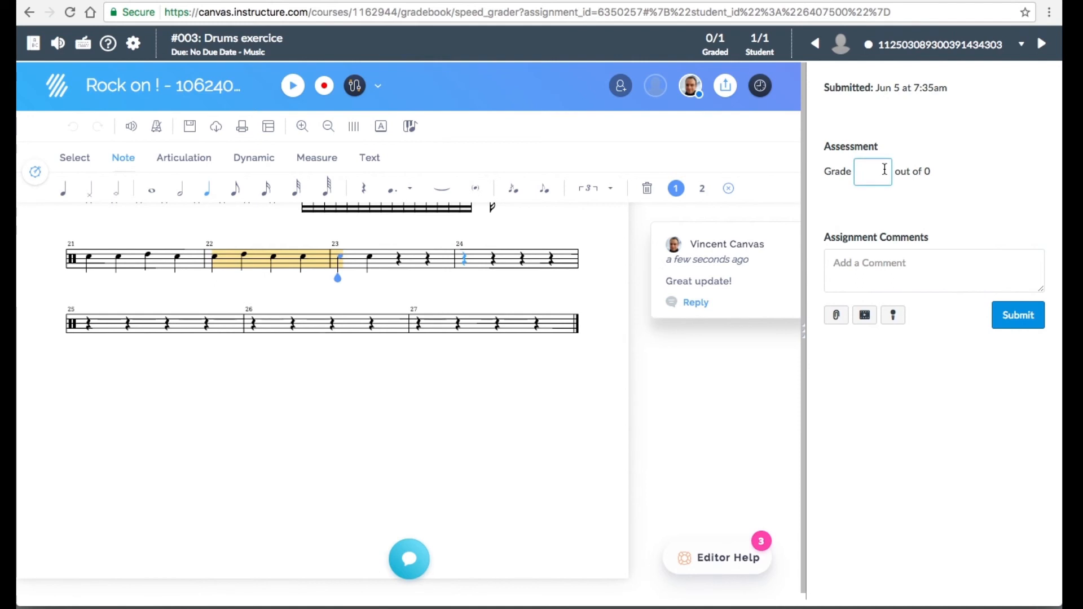
click(998, 197)
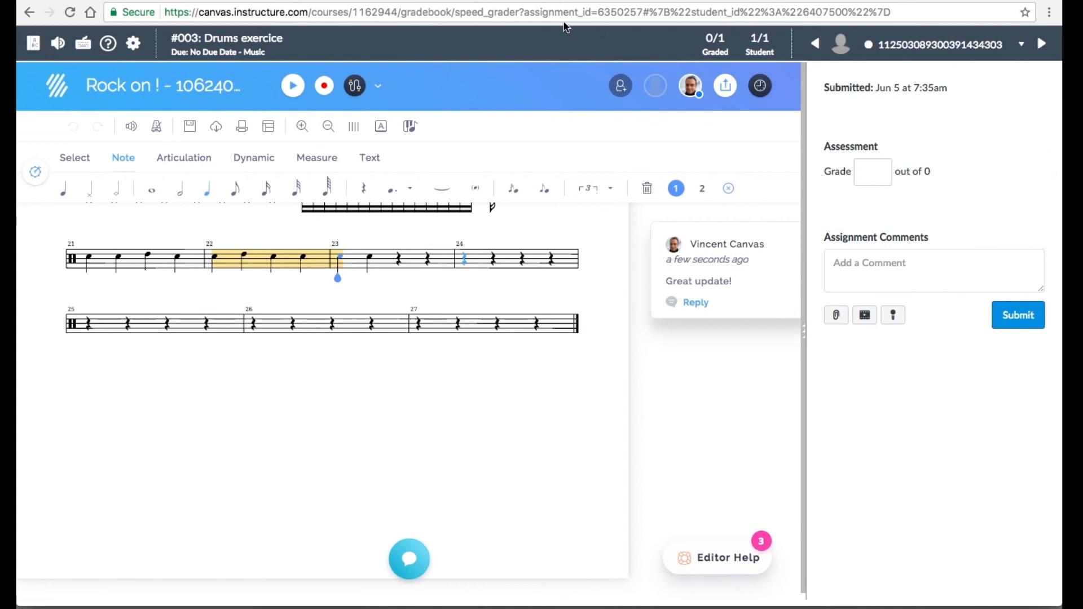
- Leave SpeedGrader and return to the Music course's home page
click(491, 1)
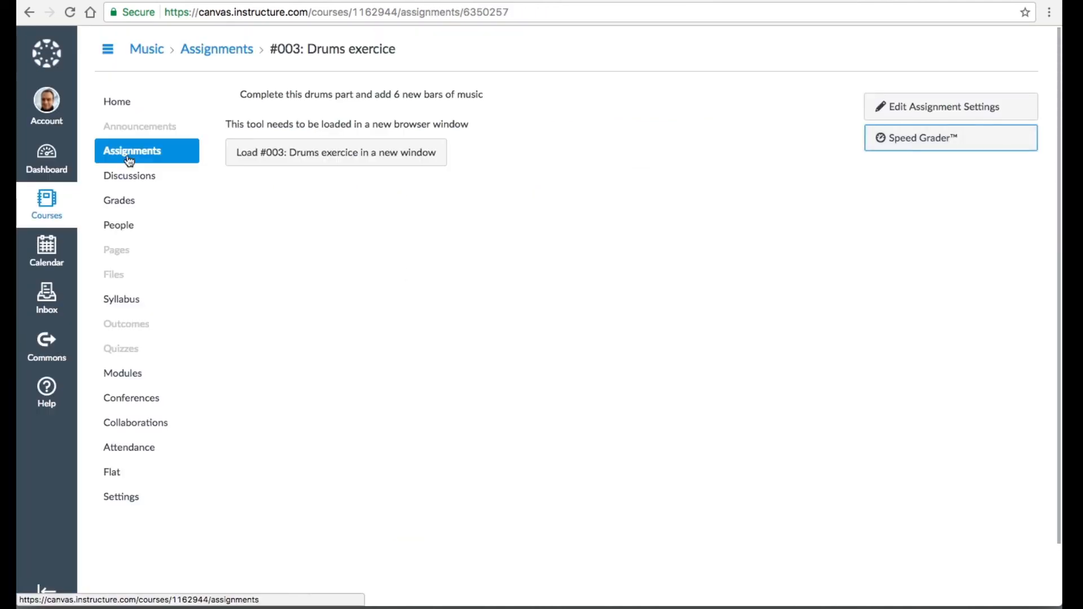
click(148, 108)
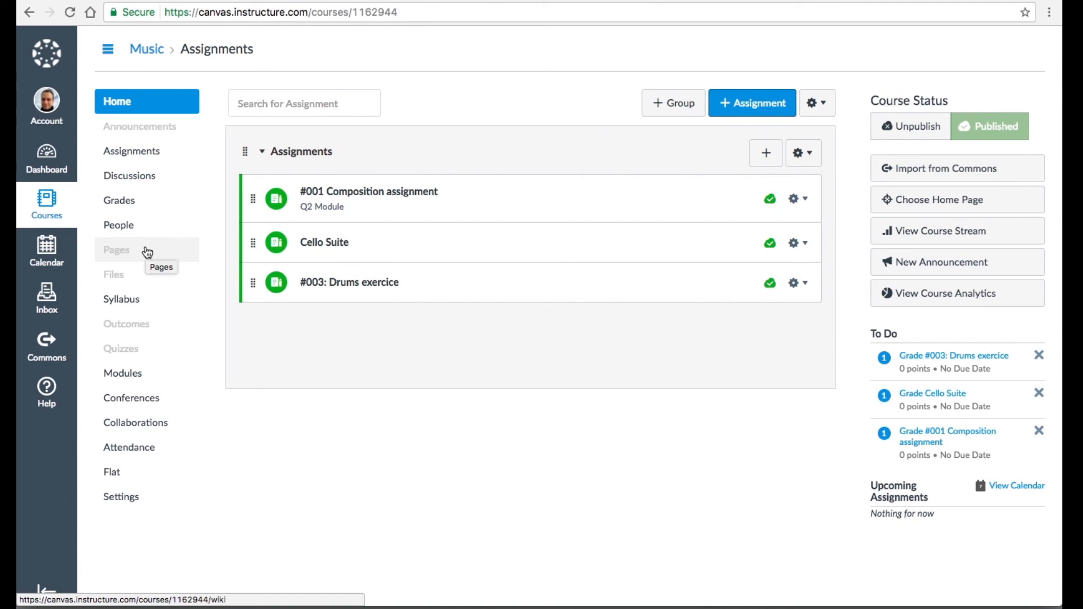
click(187, 368)
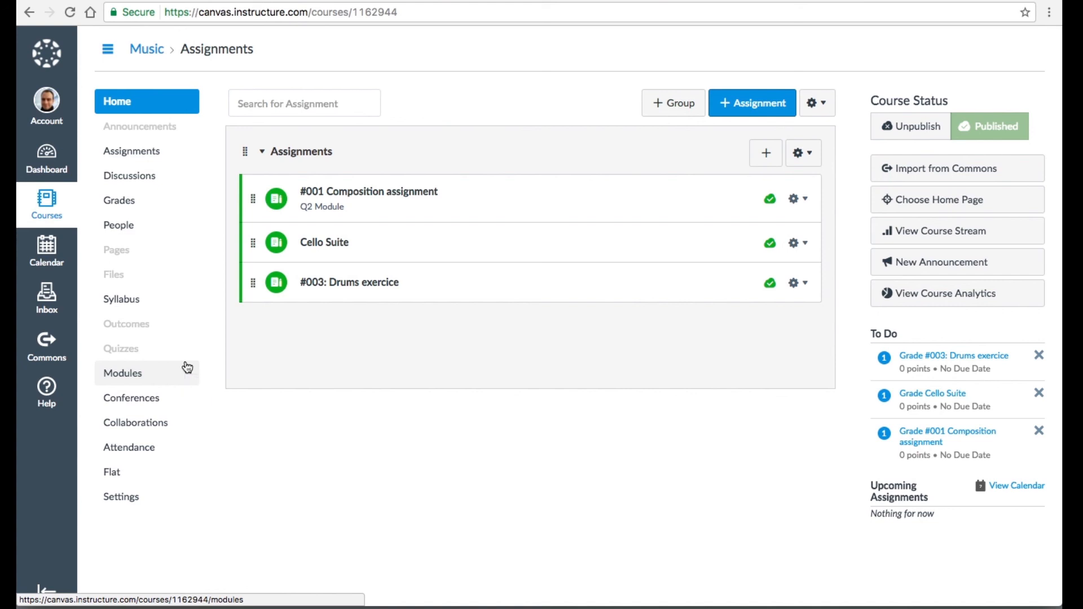